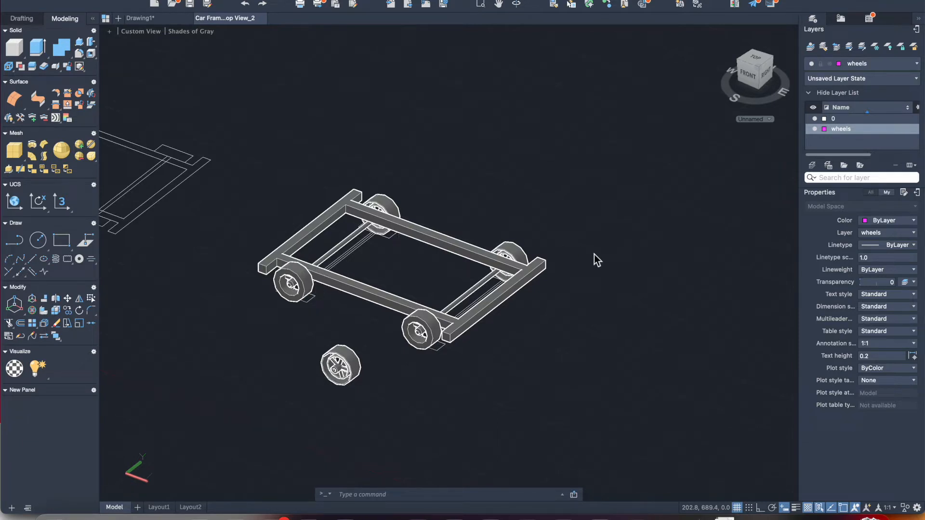
- Draw a circle of radius 20 in the empty space beside the car frame and a slightly larger concentric circle around it
click(39, 244)
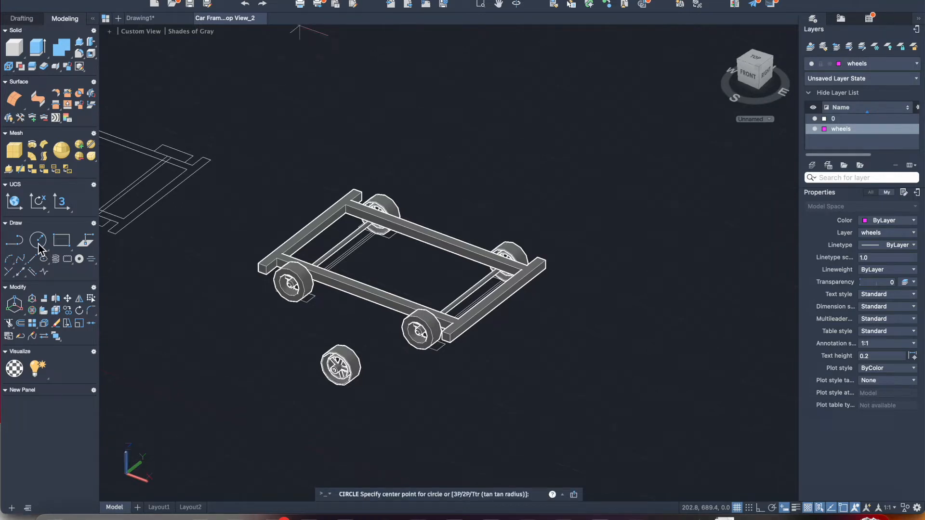
click(563, 184)
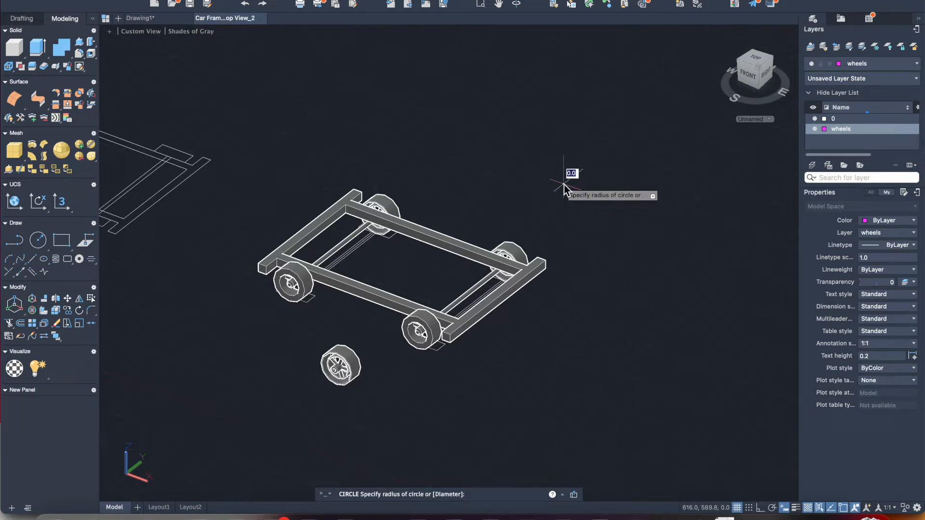
key(Return)
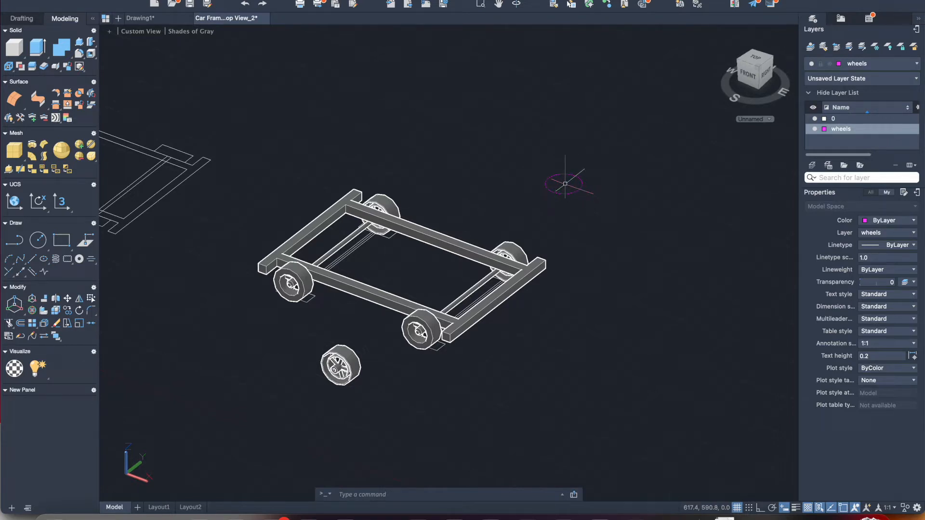
key(Return)
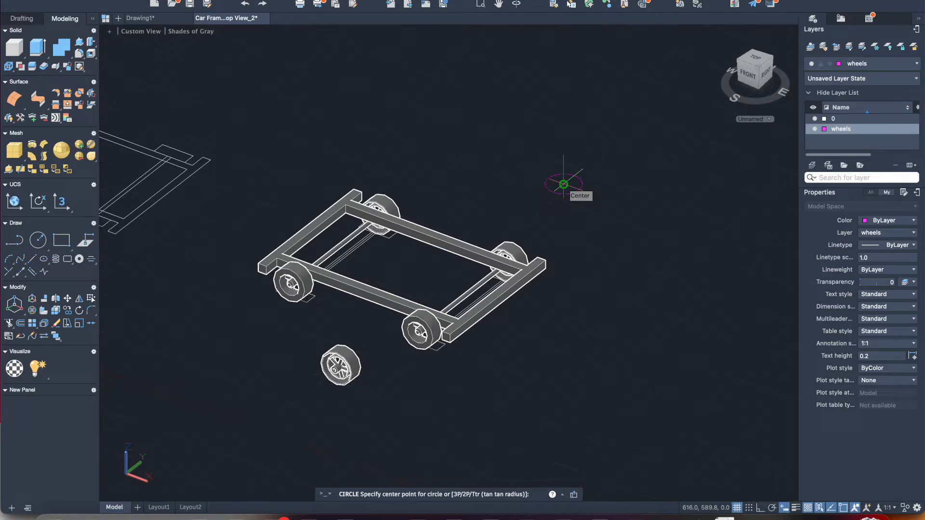
click(563, 184)
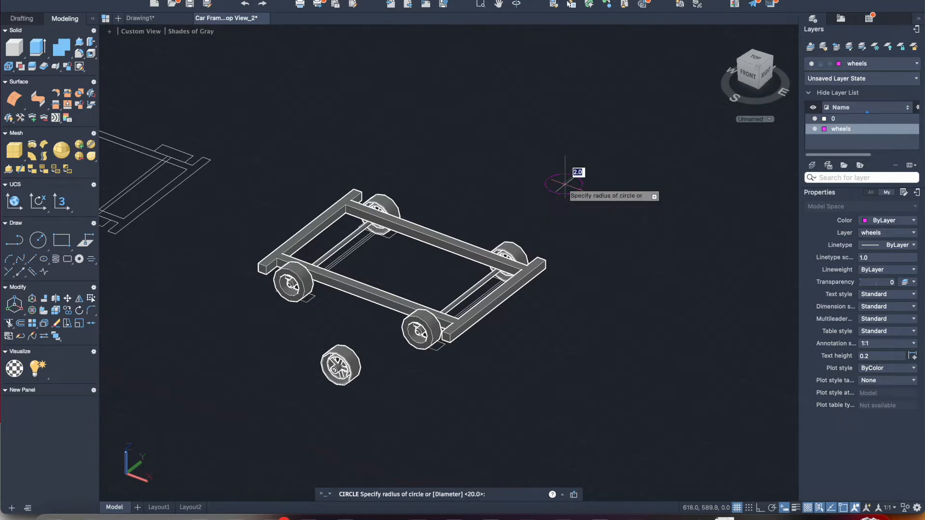
key(Return)
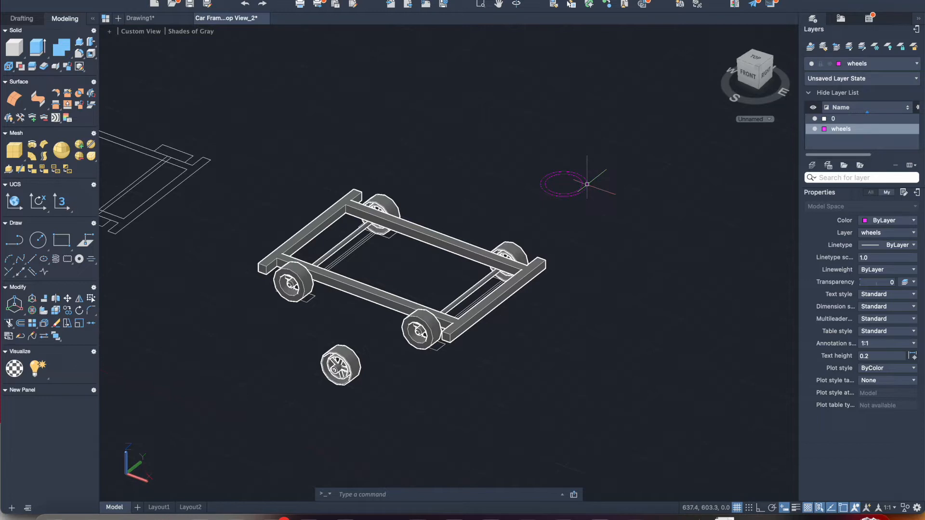
- Raise the inner circle 5 units along the Z axis from its centre
click(555, 176)
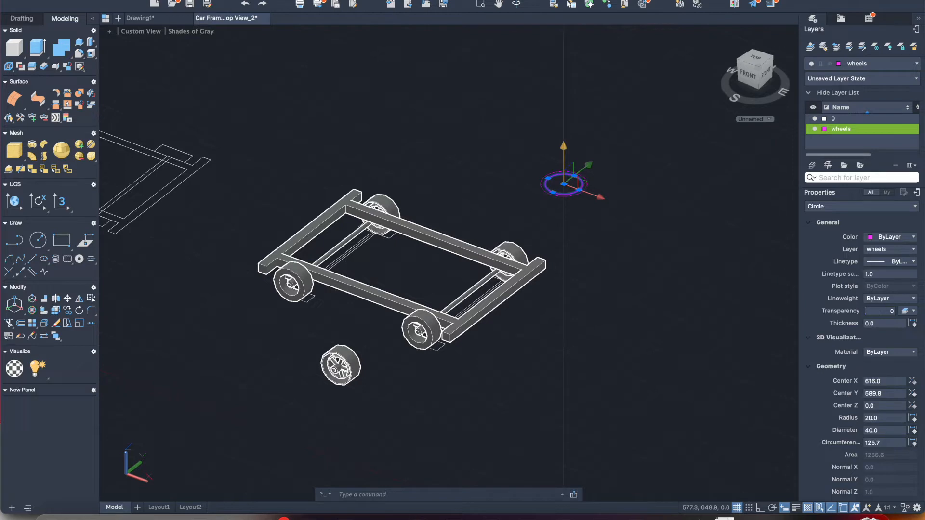
click(564, 184)
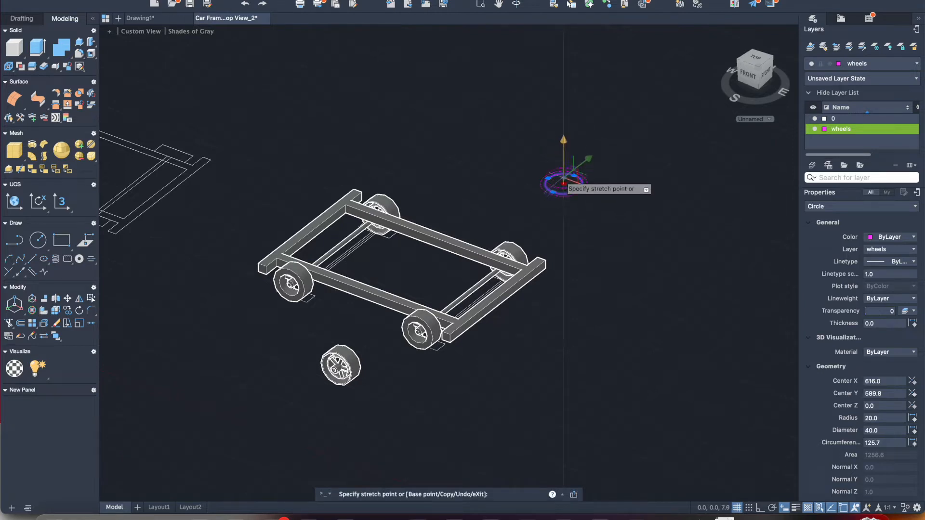
key(Return)
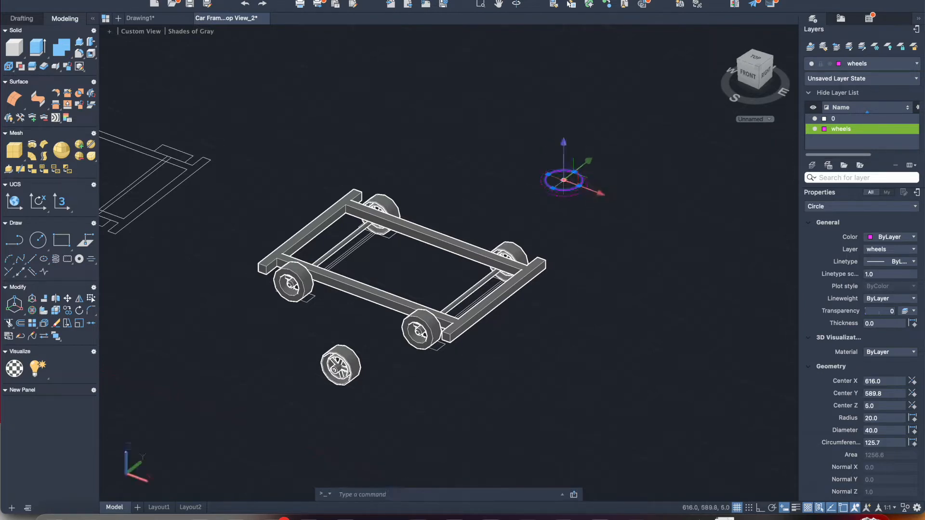
key(Escape)
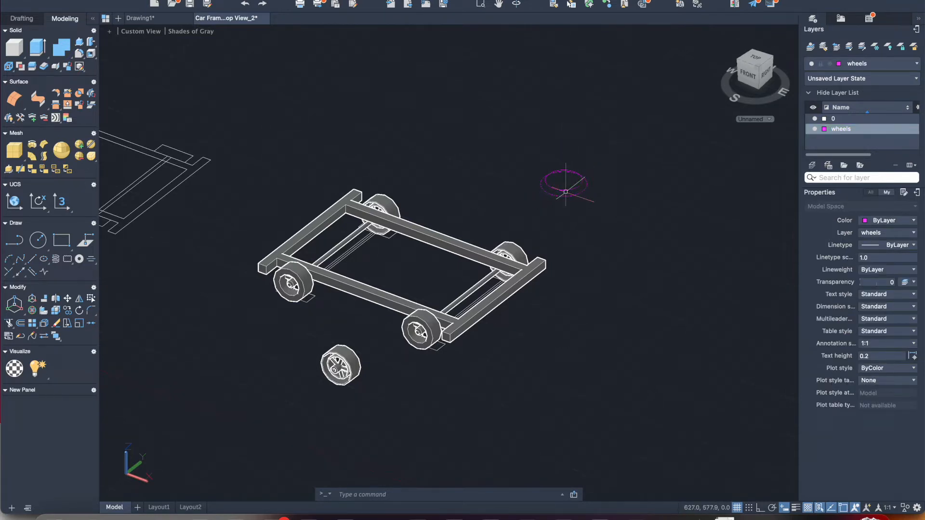
- Extrude both concentric circles together to a height of 20
click(616, 156)
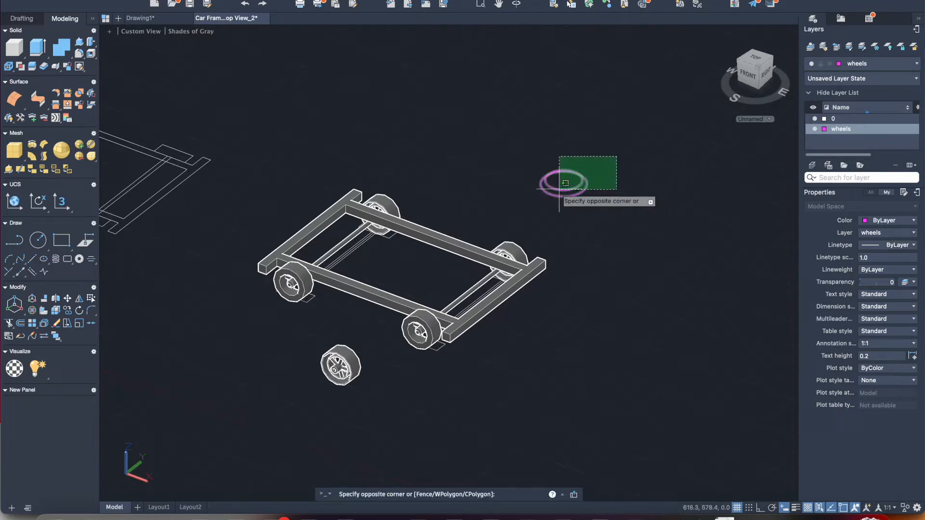
click(530, 202)
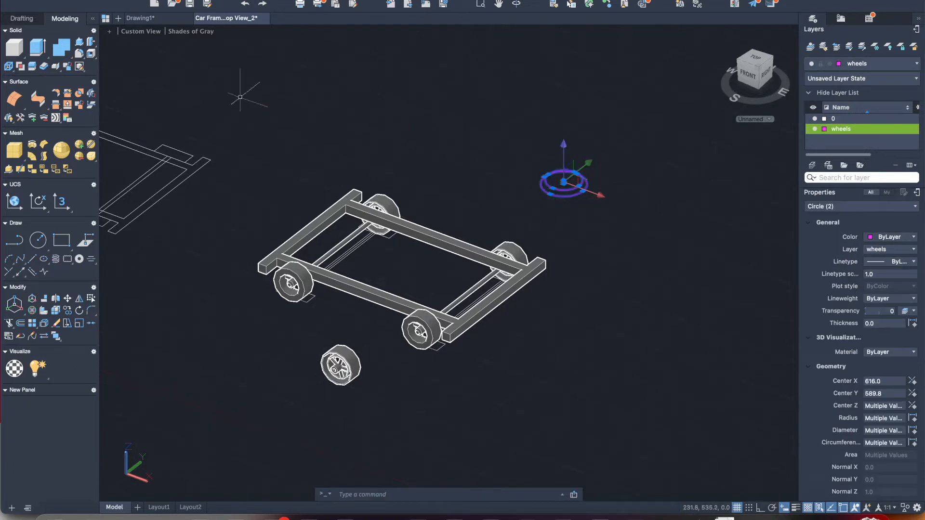
click(38, 48)
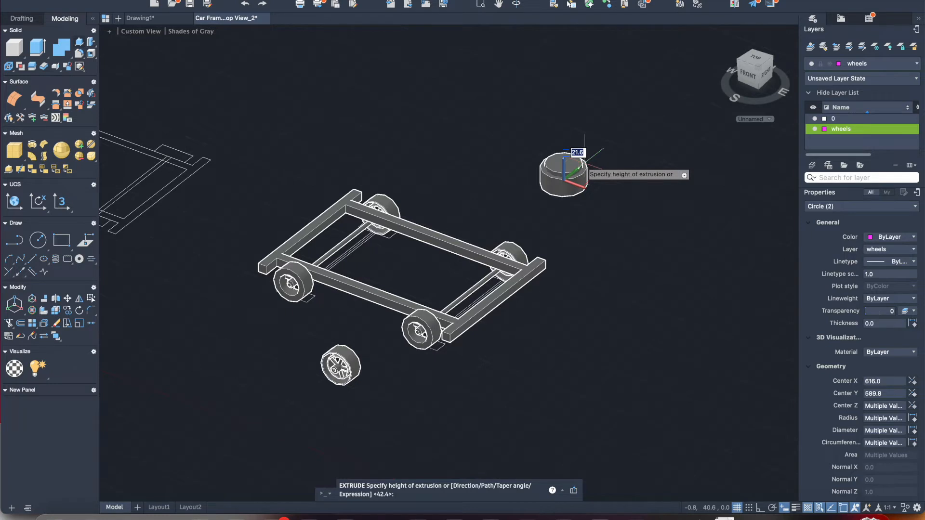
key(Return)
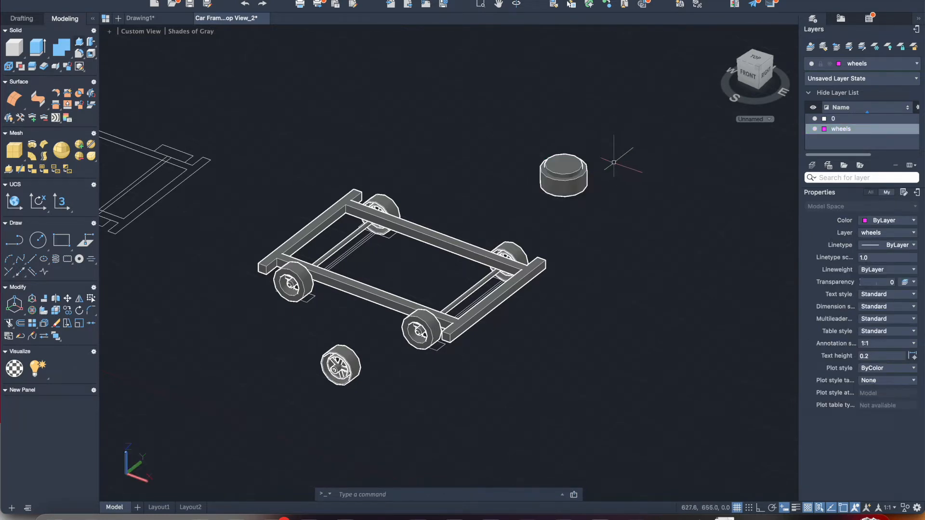
- Subtract the inner cylinder from the outer cylinder to form a hollow cup-shaped wheel body
click(565, 168)
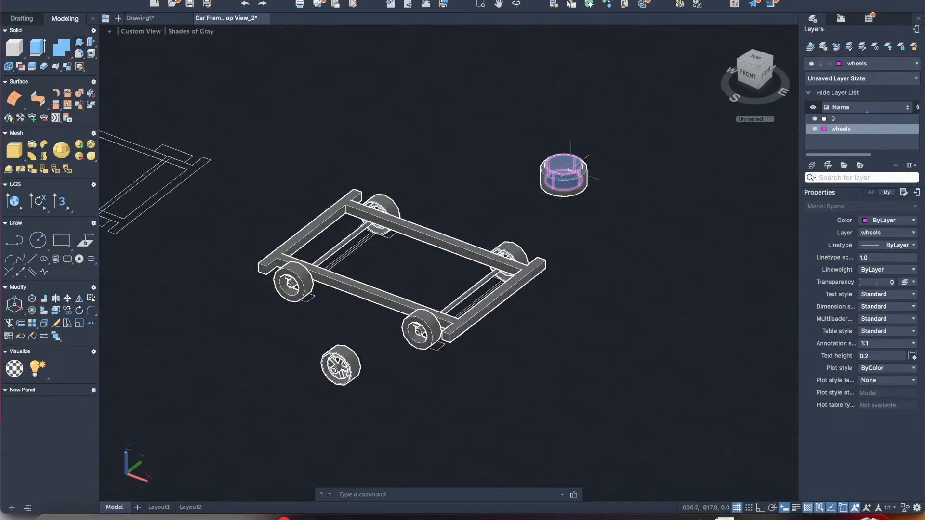
key(Escape)
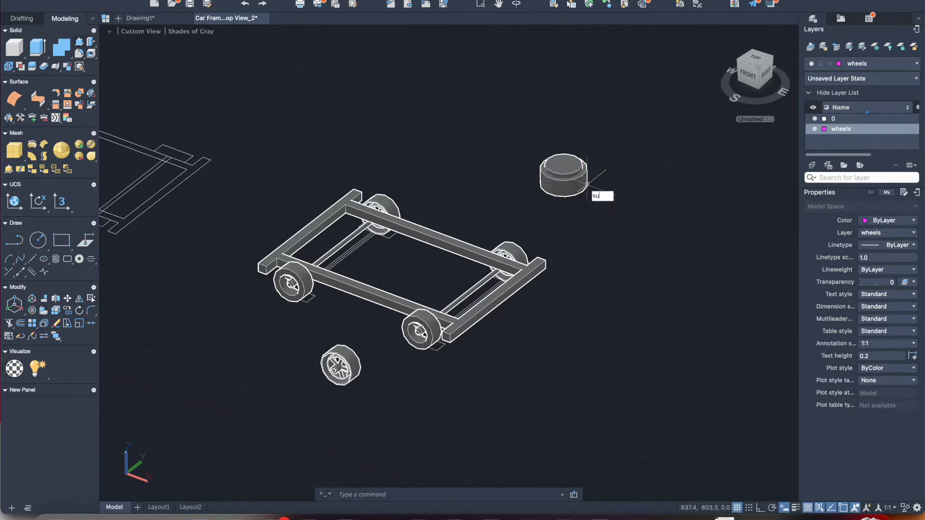
text(btract)
key(Return)
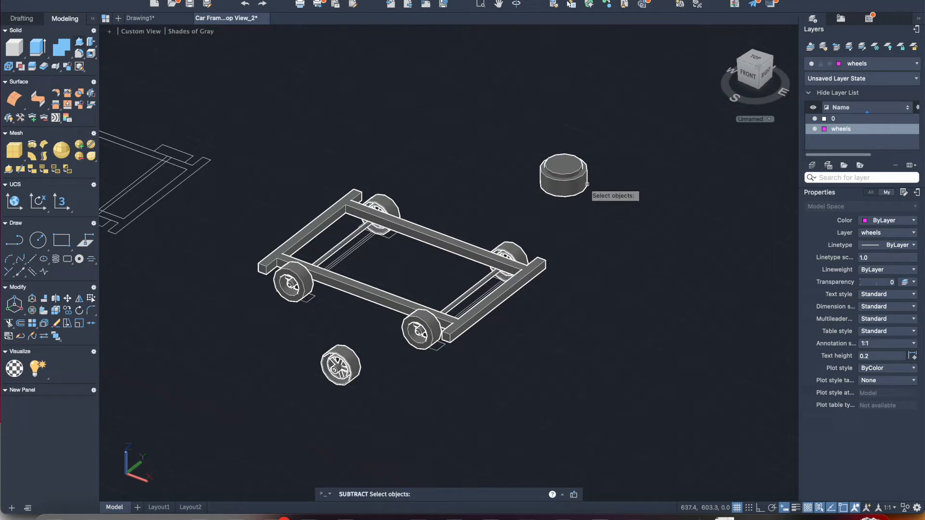
click(560, 189)
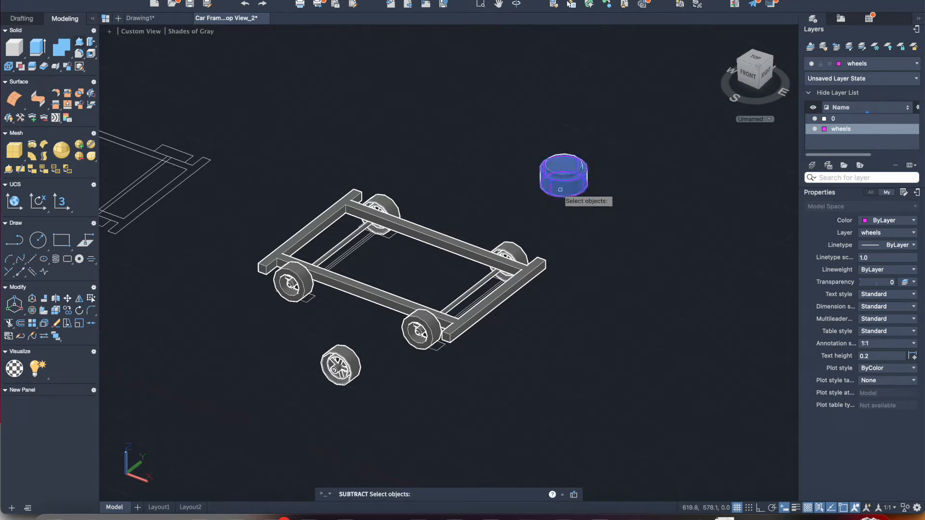
key(Return)
click(561, 168)
key(Return)
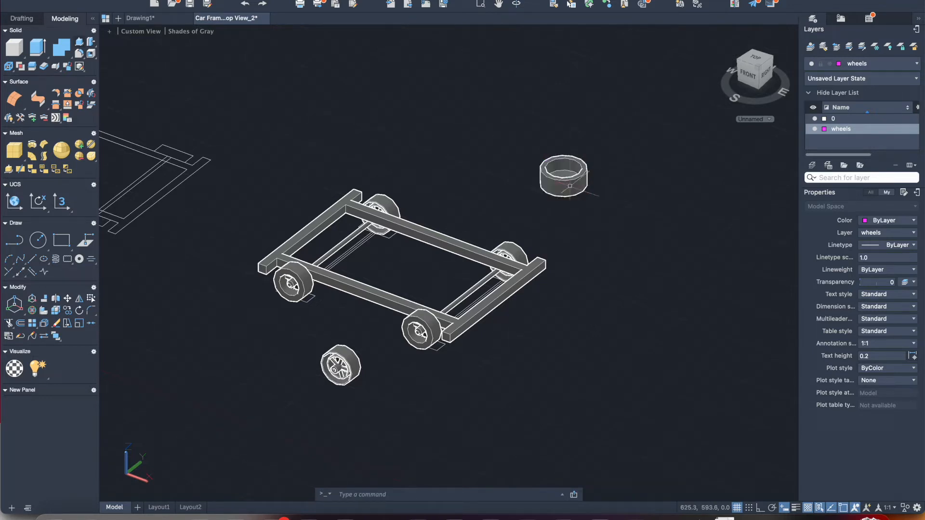
- Draw a closed four-sided polyline with its about 195-unit-long edge passing through the centre of the wheel's recessed floor
scroll(572, 197, up, 5)
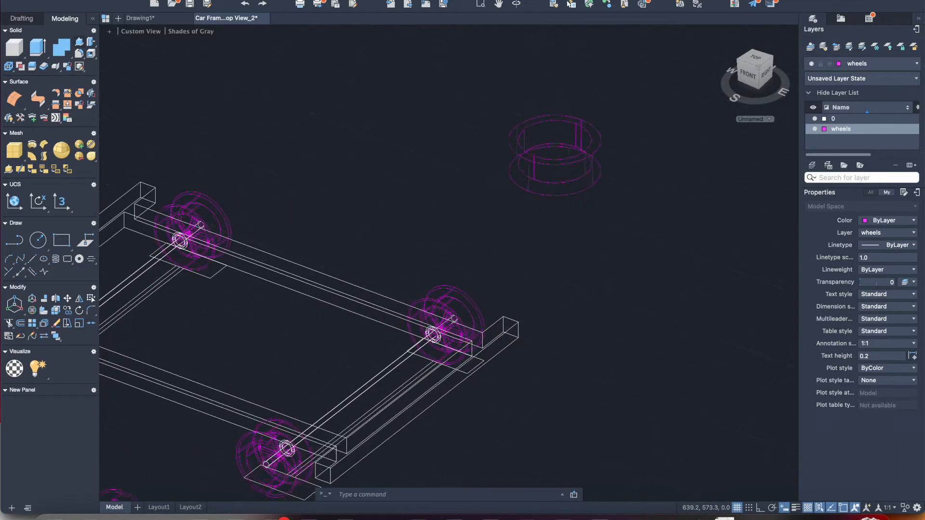
middle_drag(569, 197, 543, 216)
middle_drag(658, 154, 625, 173)
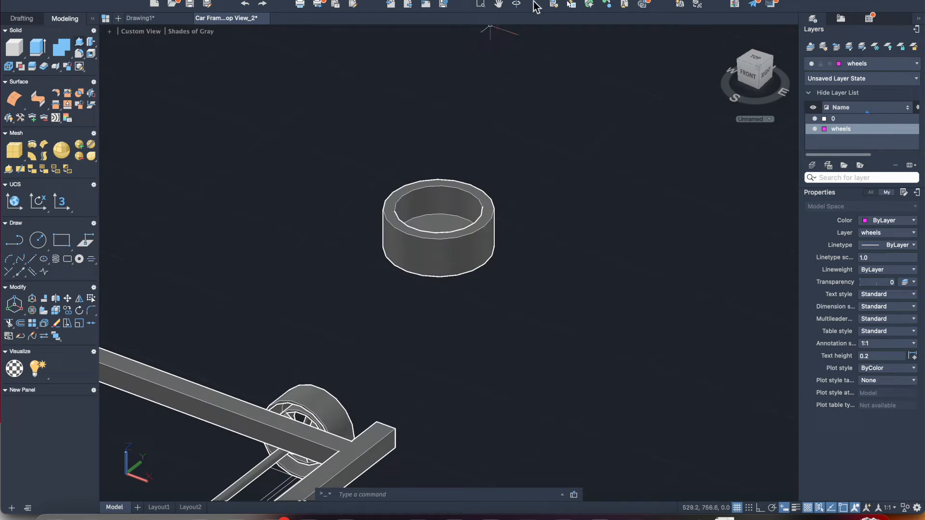
mouse_move(513, 145)
mouse_down()
mouse_move(510, 173)
mouse_move(516, 140)
mouse_move(495, 177)
mouse_up()
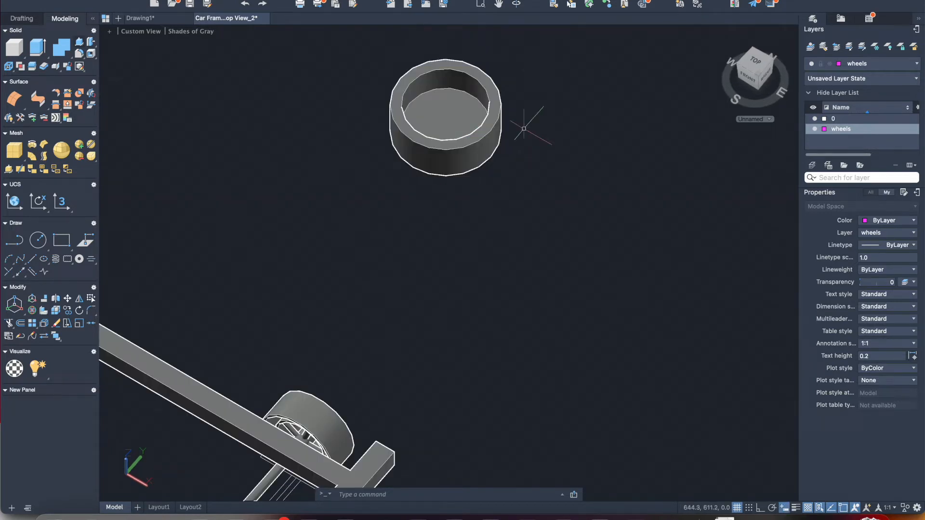
scroll(524, 128, up, 3)
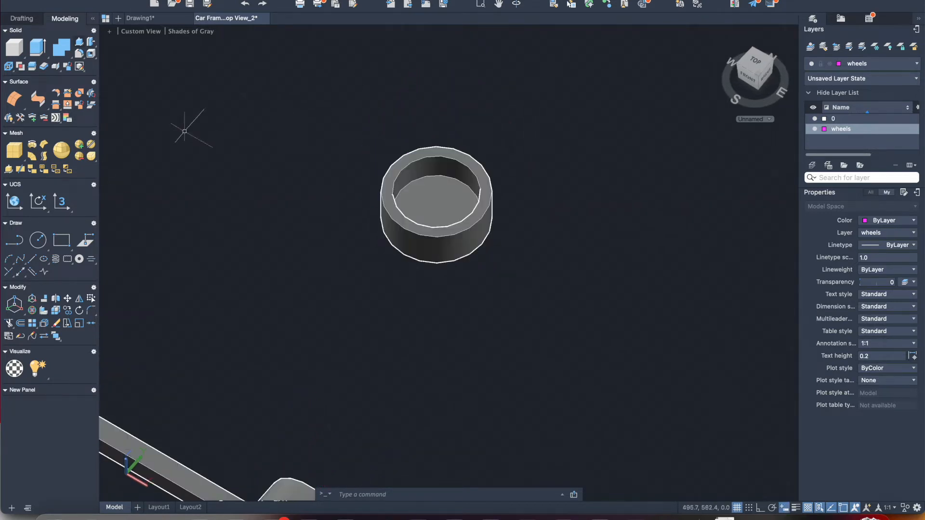
click(18, 244)
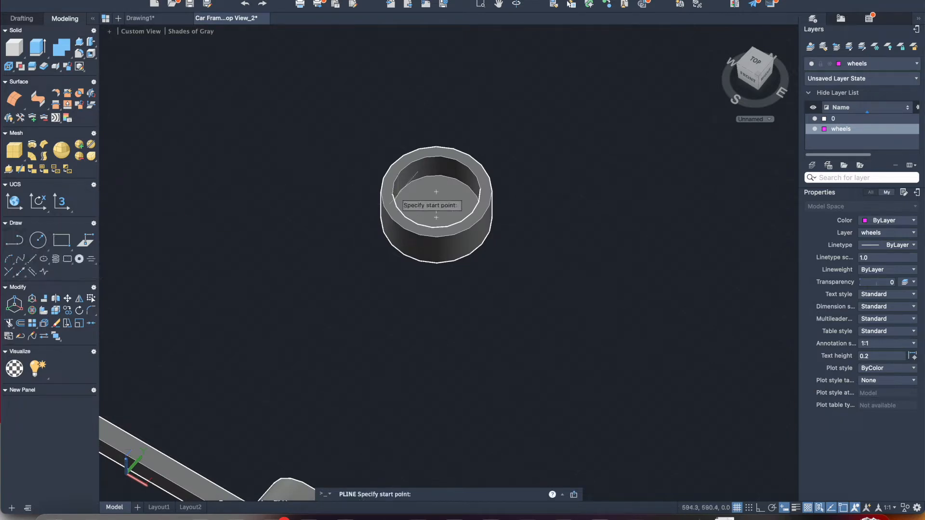
click(437, 211)
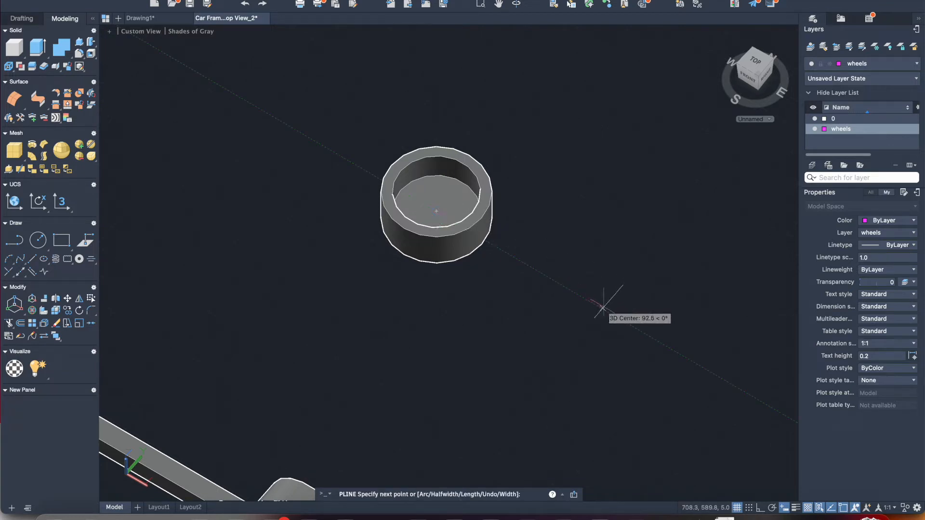
click(606, 310)
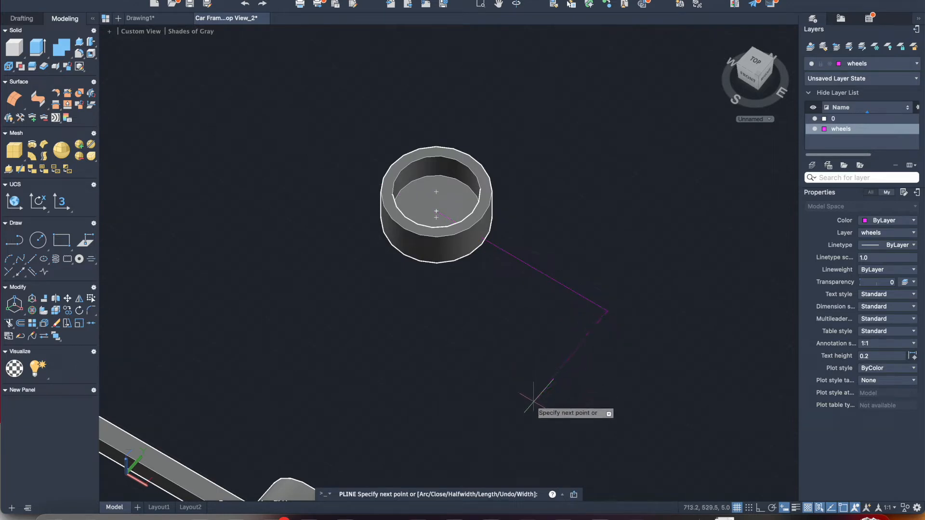
click(480, 459)
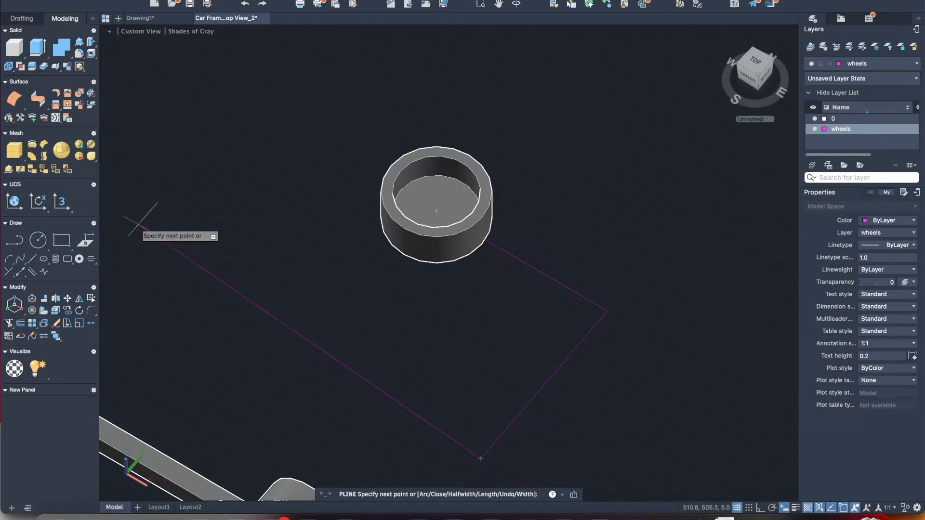
click(138, 224)
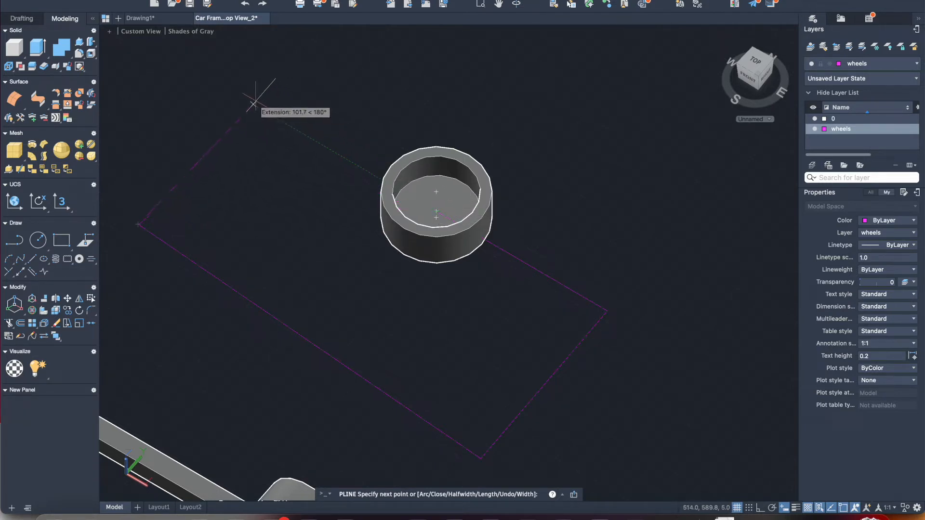
click(253, 104)
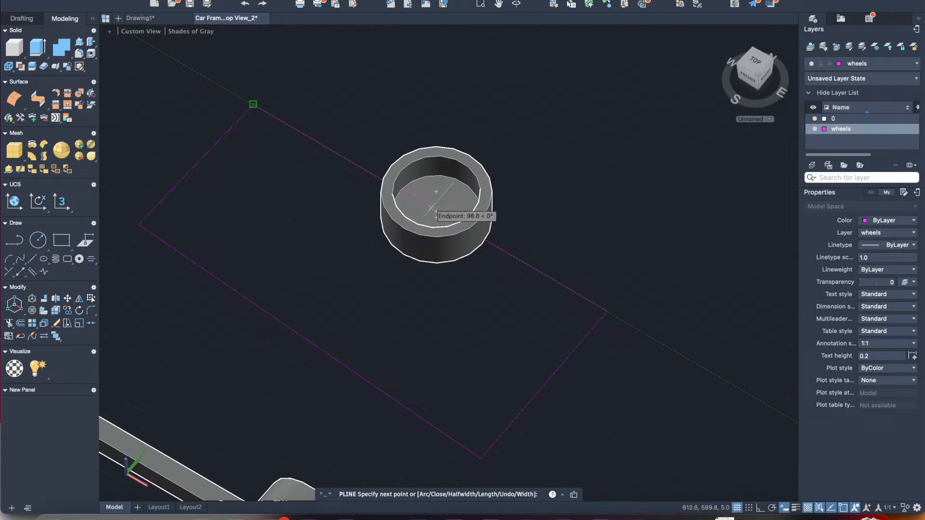
click(437, 212)
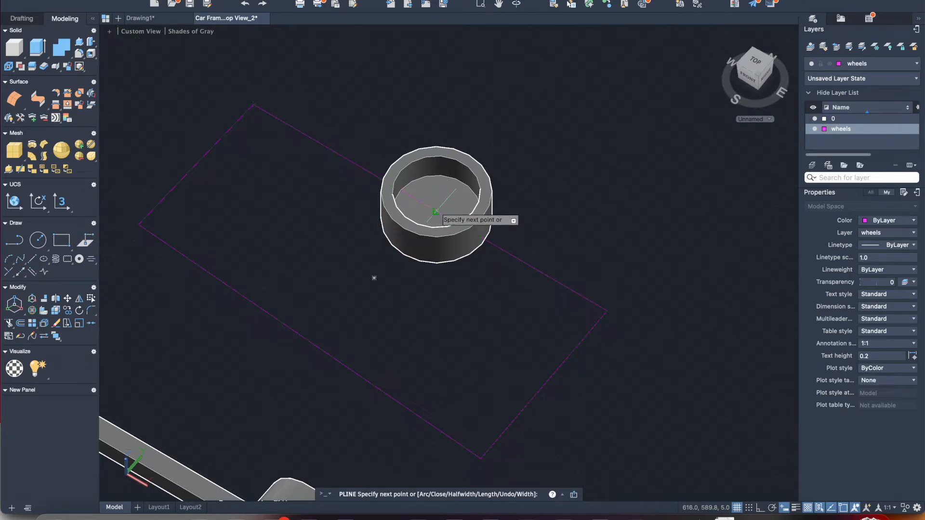
key(Return)
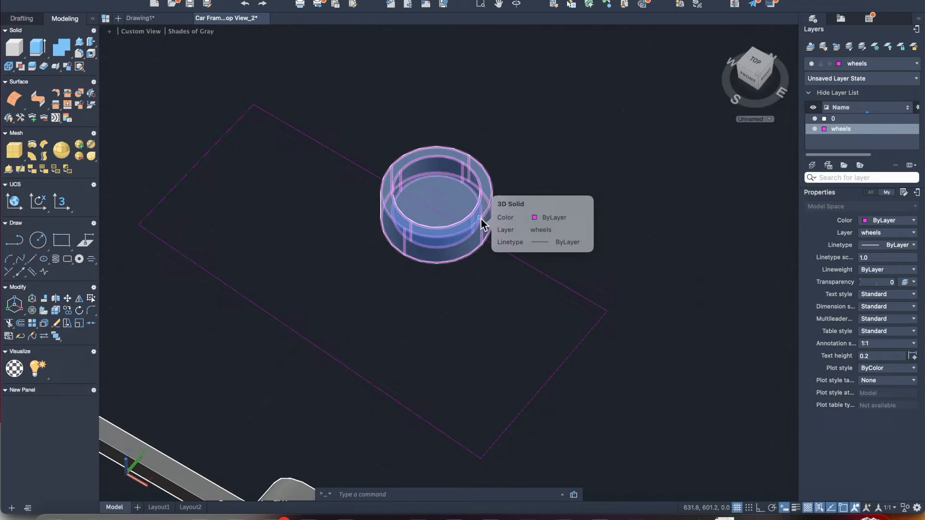
- Extrude the closed four-sided polyline upward about 47 units into a solid block that cuts across the wheel body
click(516, 5)
mouse_move(572, 225)
mouse_down()
mouse_move(530, 188)
mouse_move(477, 167)
mouse_move(446, 125)
mouse_move(456, 112)
mouse_up()
key(Escape)
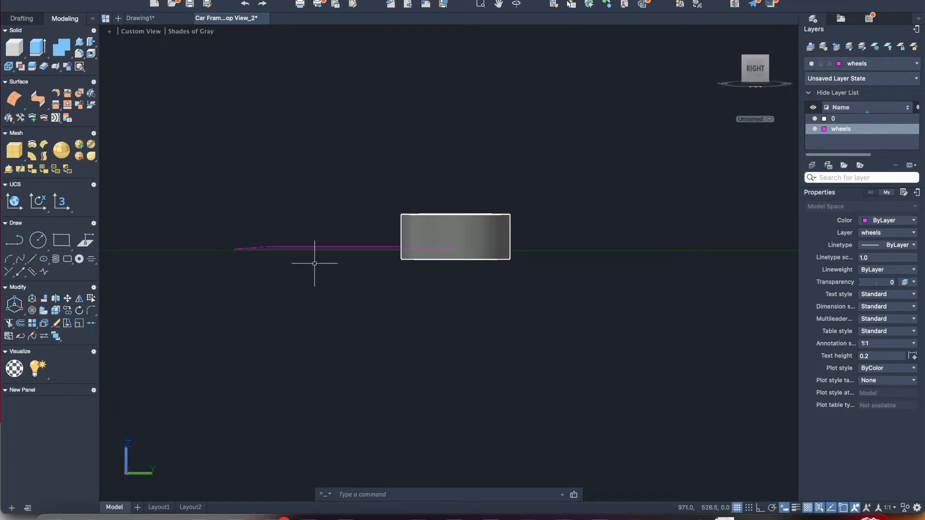
click(516, 4)
mouse_move(392, 140)
mouse_down()
mouse_move(441, 186)
mouse_move(469, 191)
mouse_up()
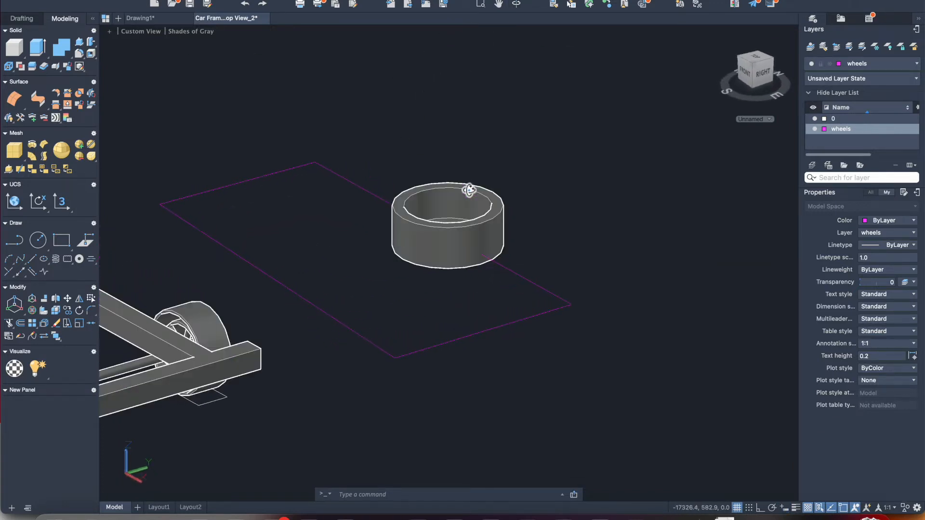
click(291, 288)
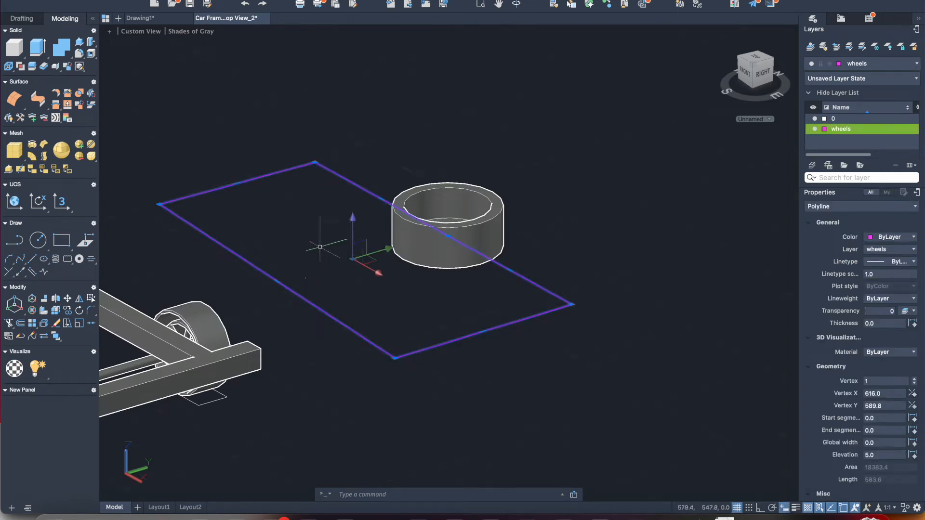
click(36, 52)
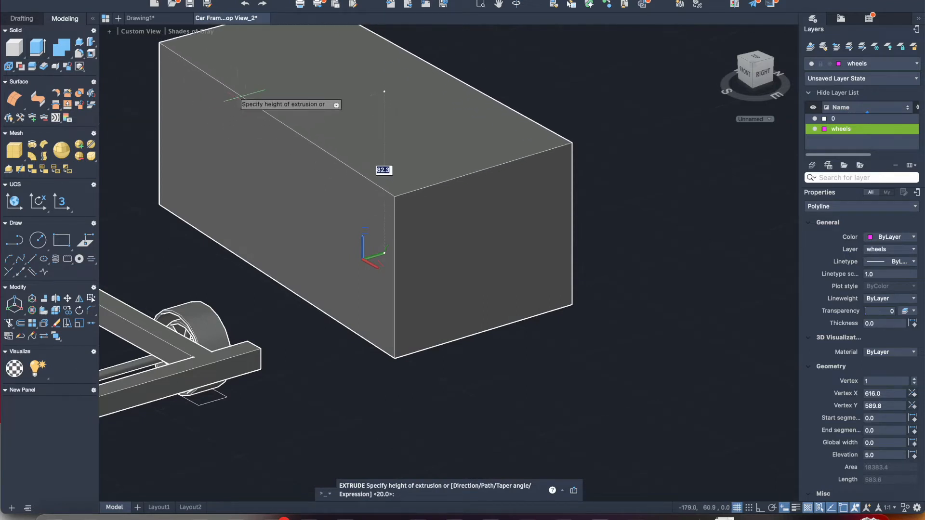
click(200, 164)
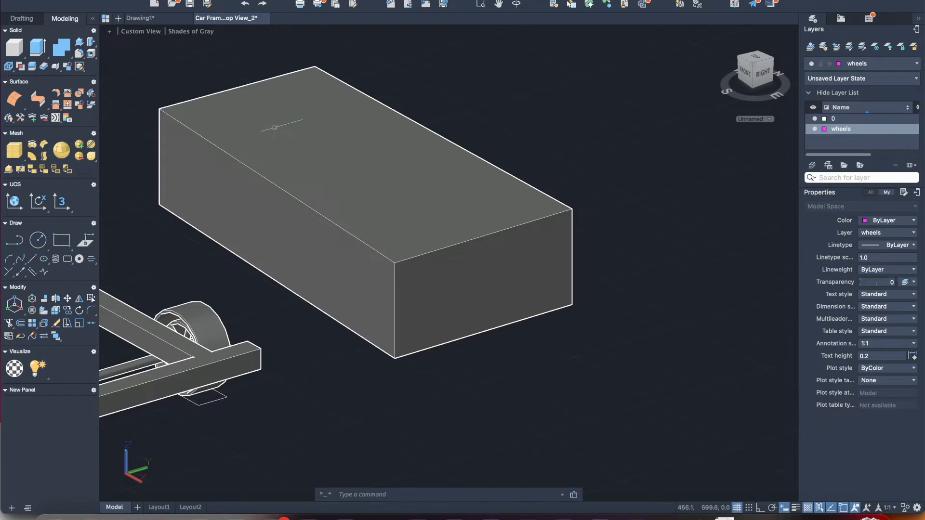
- Move the extruded block down along the Z axis until its base sits just below the underside of the hollow cylinder
click(516, 4)
drag(553, 233, 456, 224)
drag(489, 298, 510, 258)
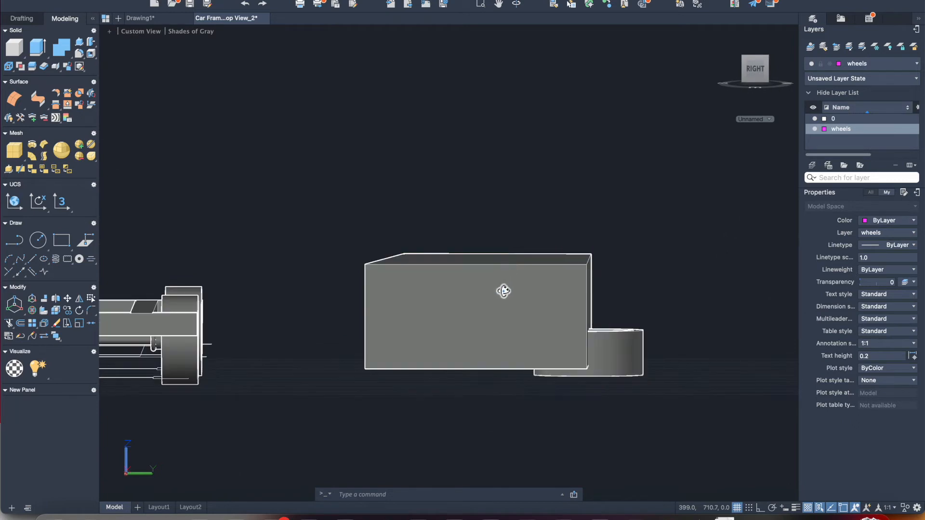
click(473, 288)
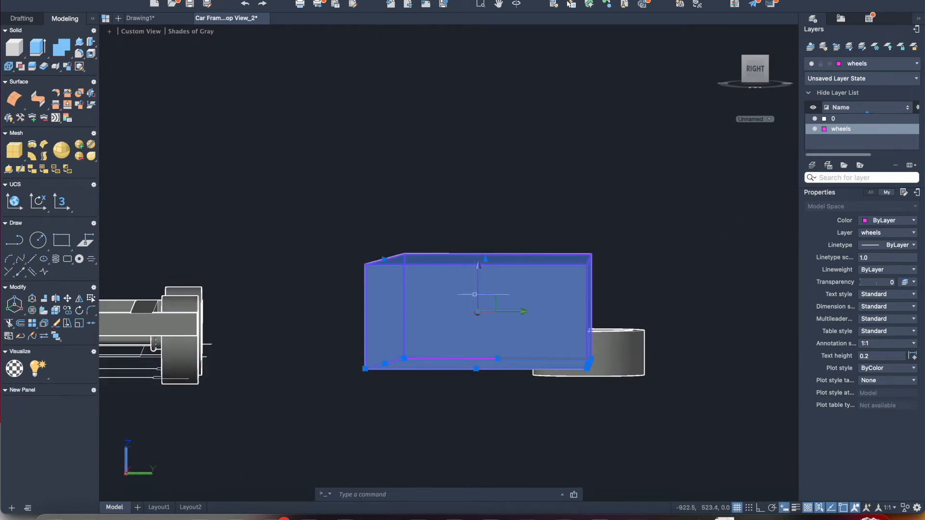
click(477, 312)
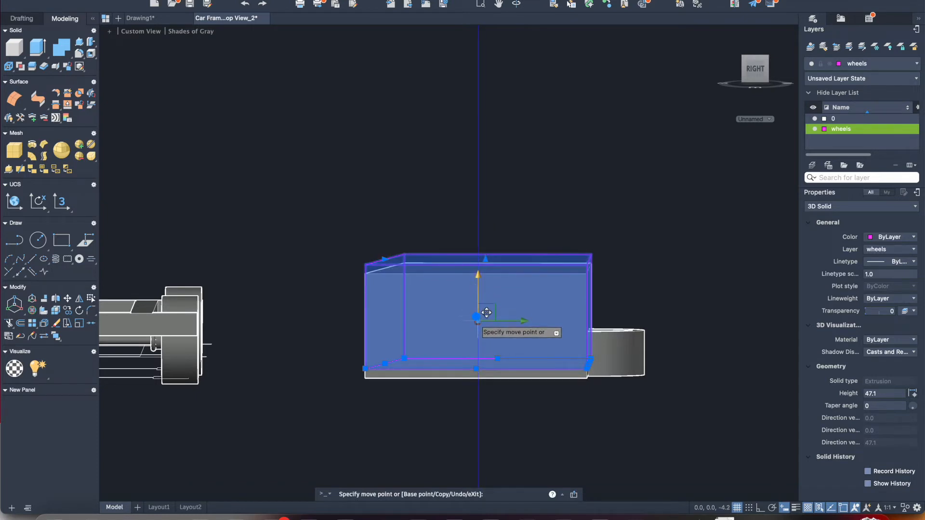
click(479, 322)
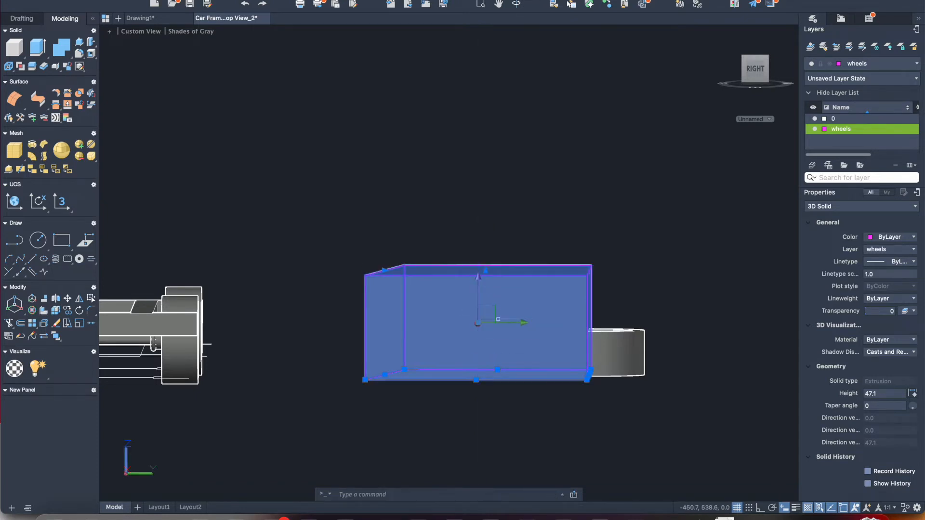
key(Escape)
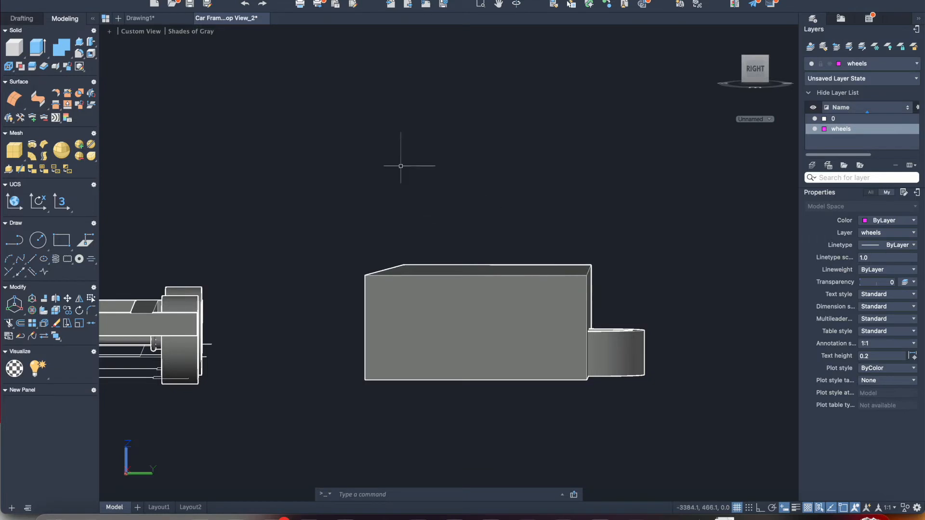
- Subtract the block from the hollow cylinder to leave a half-round shell
shift+middle_drag(305, 41, 583, 240)
text(sub)
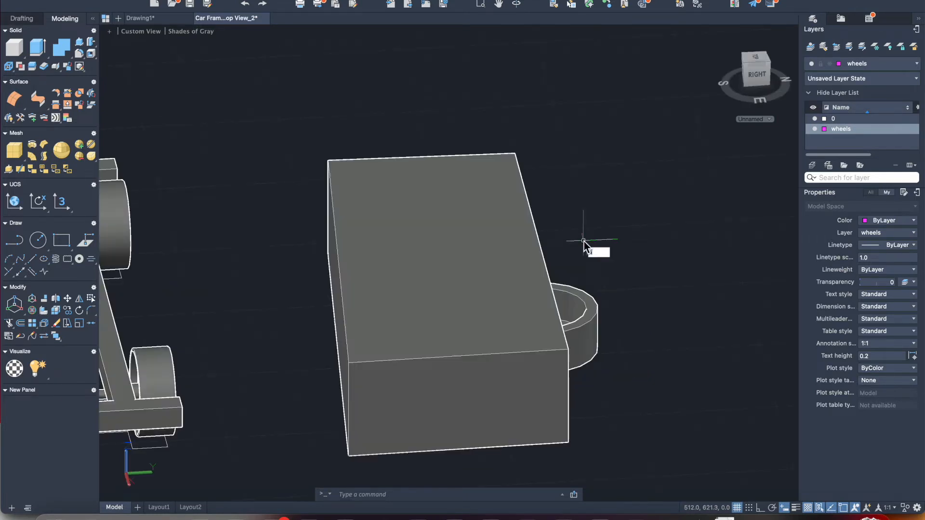
text(tra)
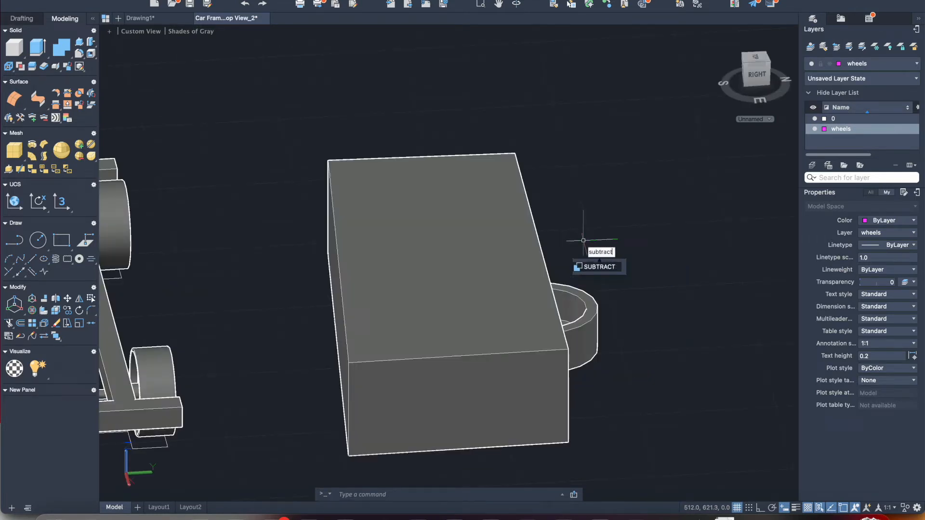
text(ct)
key(Return)
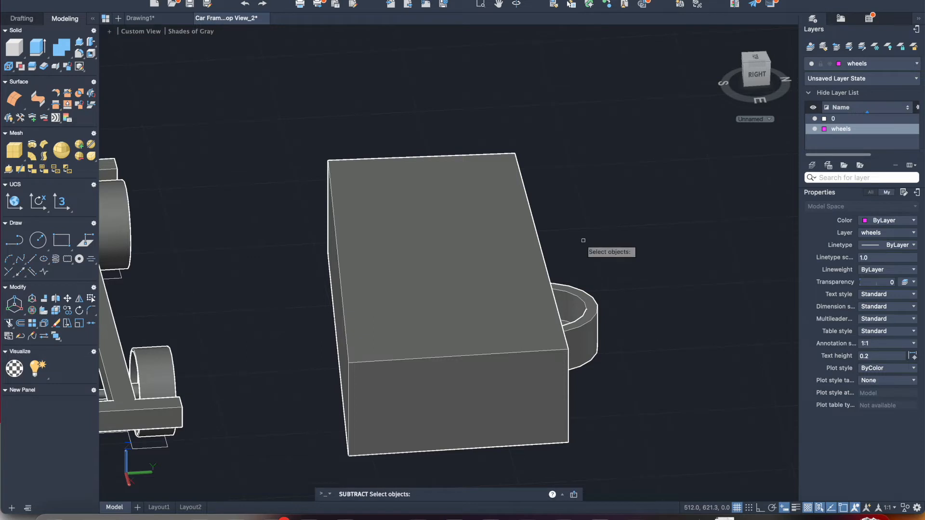
click(585, 336)
key(Return)
click(494, 302)
key(Return)
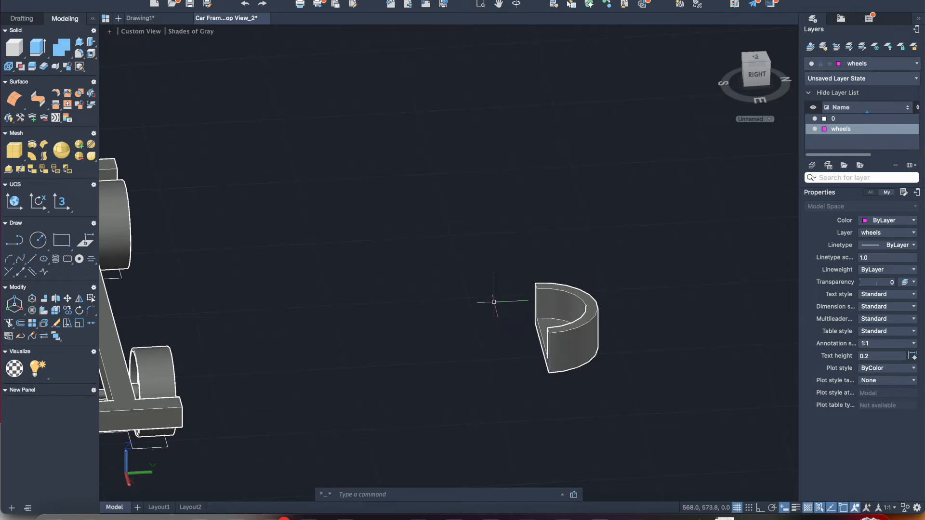
- Rotate the half-round shell 90 degrees about the X axis so that it stands as an arch with its open side facing down
click(494, 261)
click(628, 381)
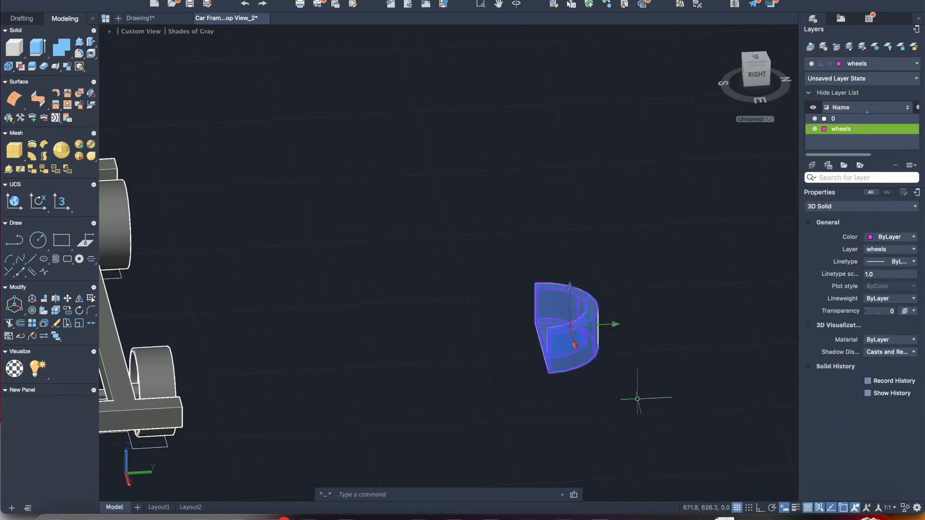
click(32, 311)
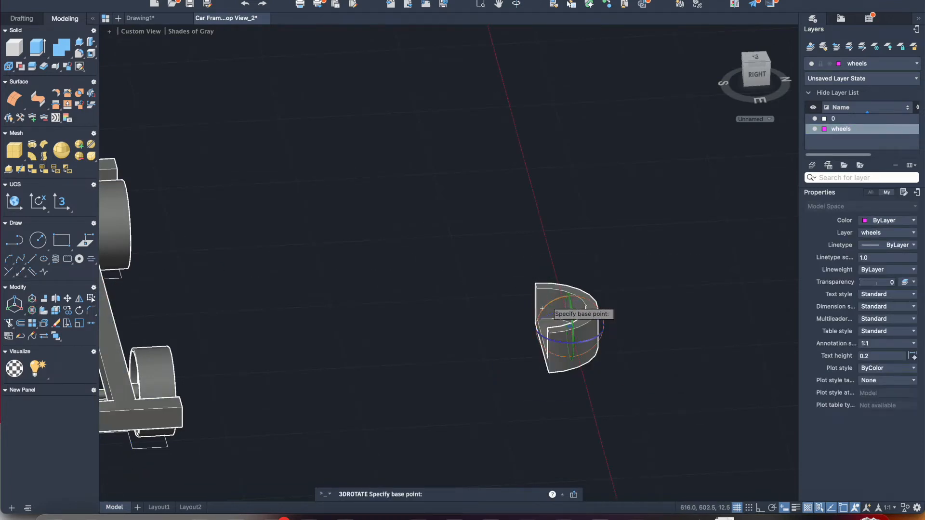
click(542, 309)
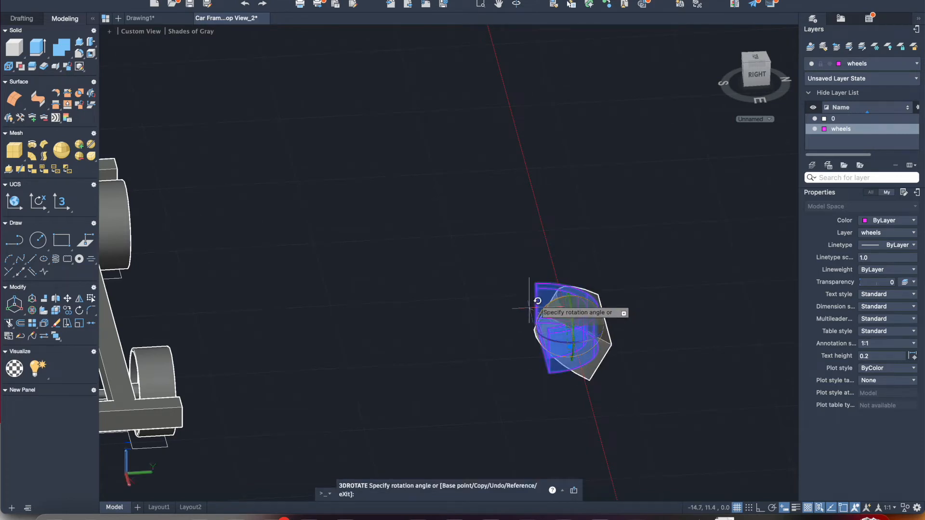
text(90)
key(Return)
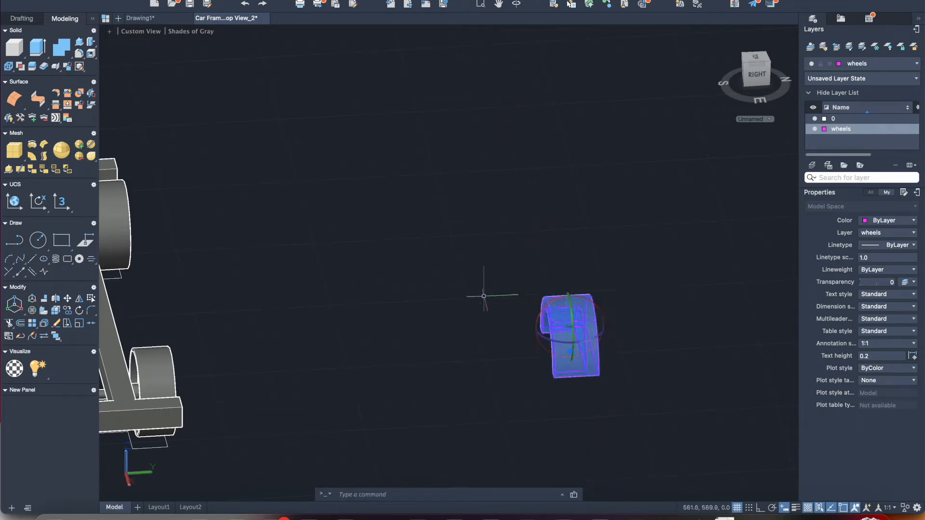
click(517, 8)
drag(475, 218, 526, 202)
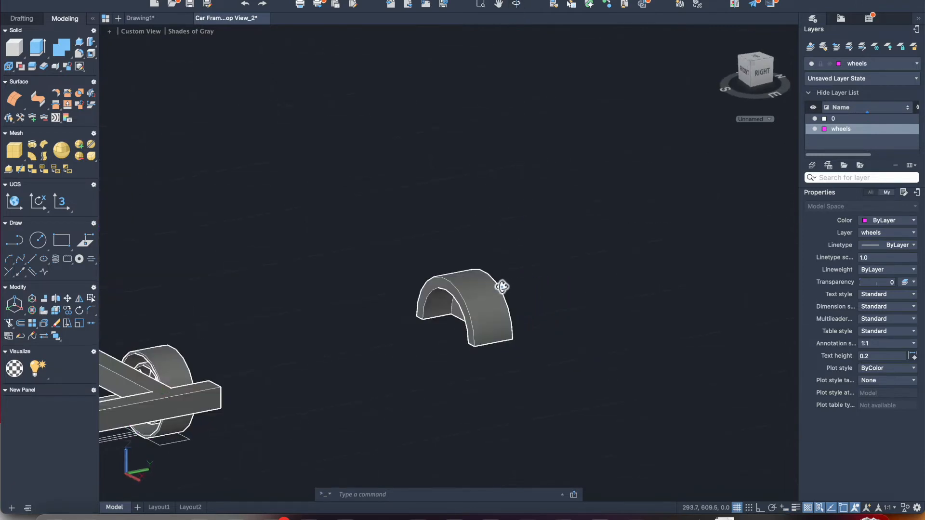
key(Escape)
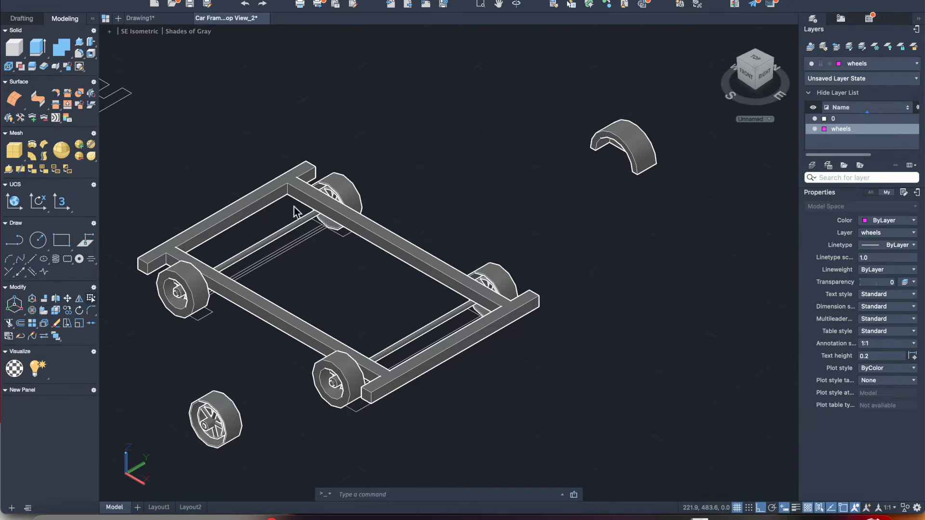
- In the Top view, draw a polyline about 5 units long leftward from the upper-left wheel's outer left corner
click(139, 34)
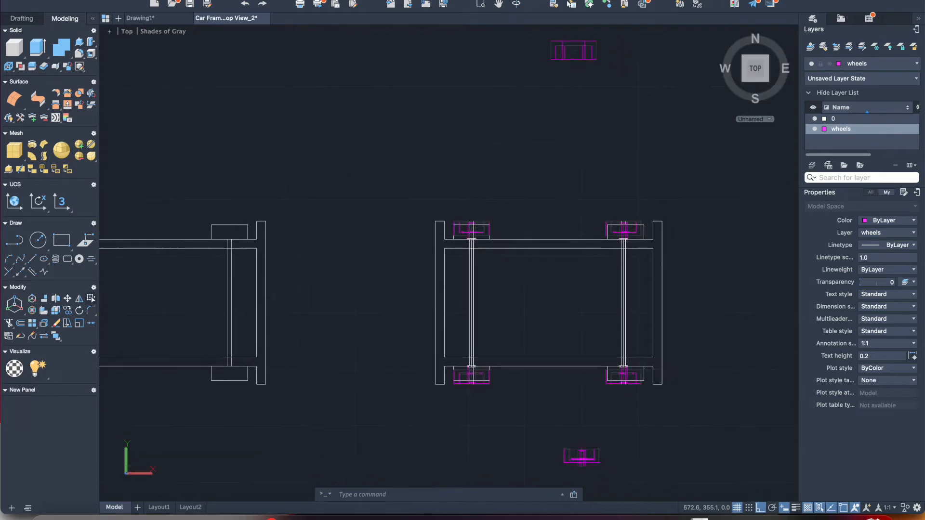
scroll(595, 284, up, 3)
scroll(595, 284, down, 4)
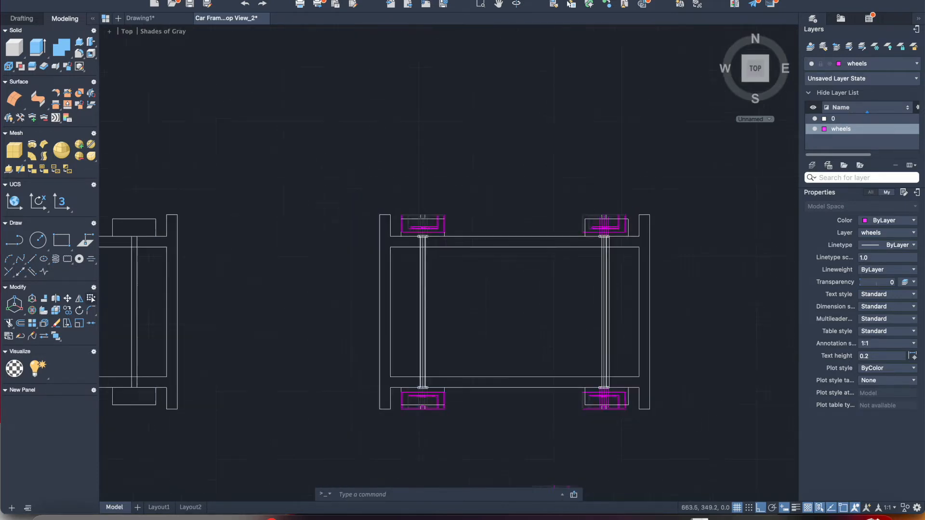
middle_drag(596, 284, 551, 248)
middle_drag(621, 295, 595, 284)
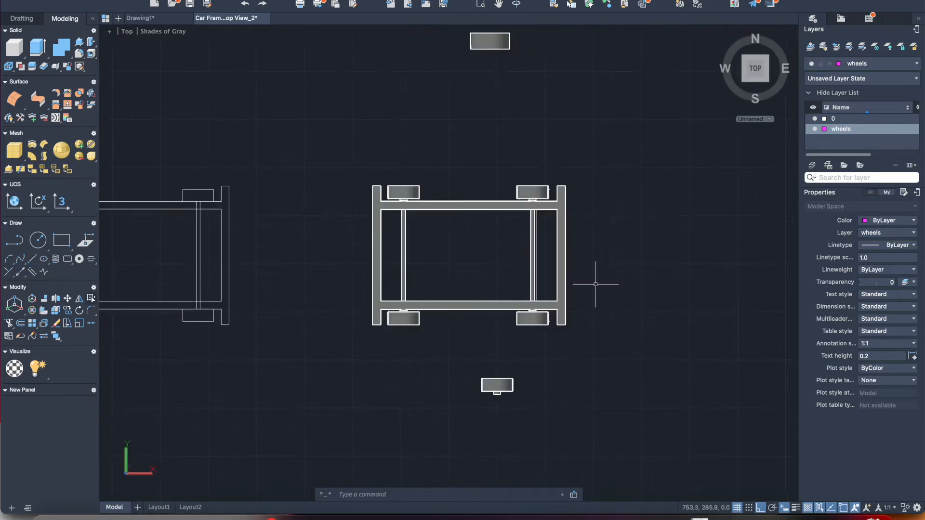
scroll(606, 194, up, 3)
scroll(606, 195, up, 1)
middle_drag(572, 218, 608, 188)
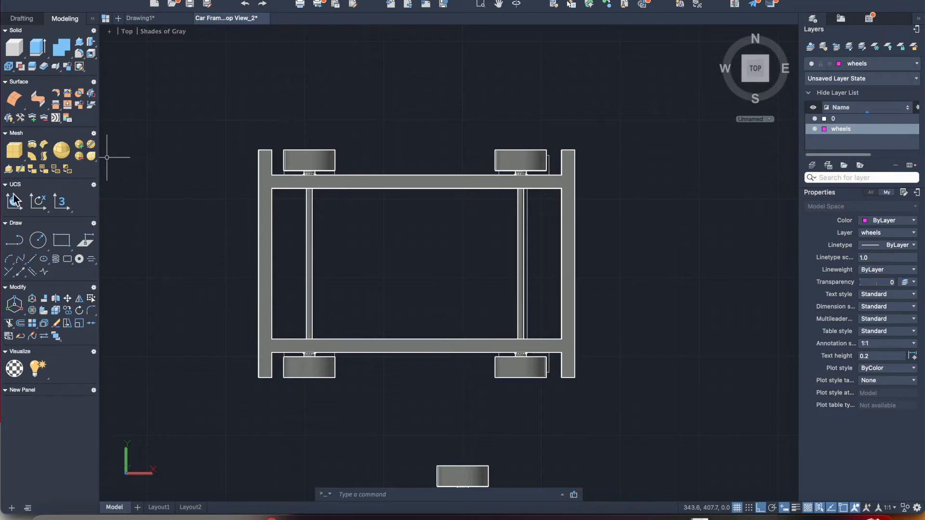
click(16, 242)
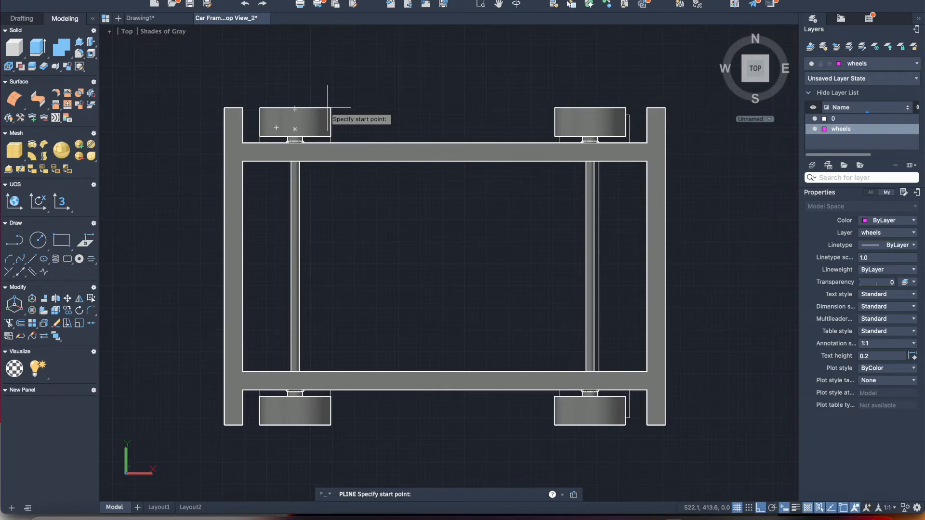
click(259, 107)
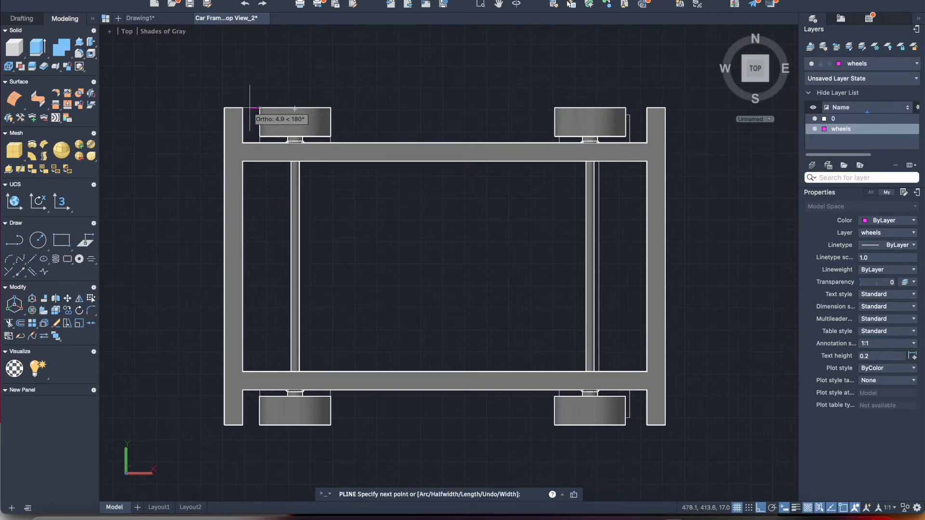
click(250, 111)
key(Return)
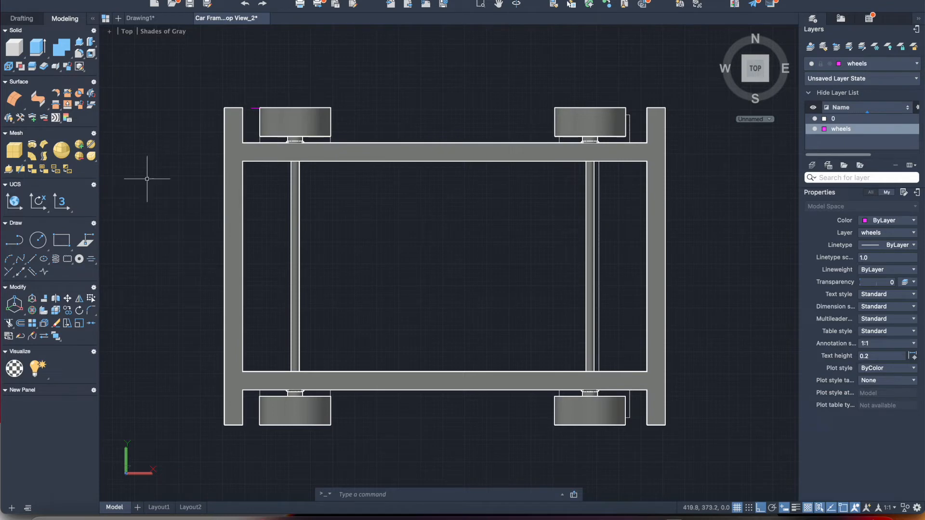
- Draw a matching polyline about 5 units long rightward from the upper-left wheel's outer right corner
key(Return)
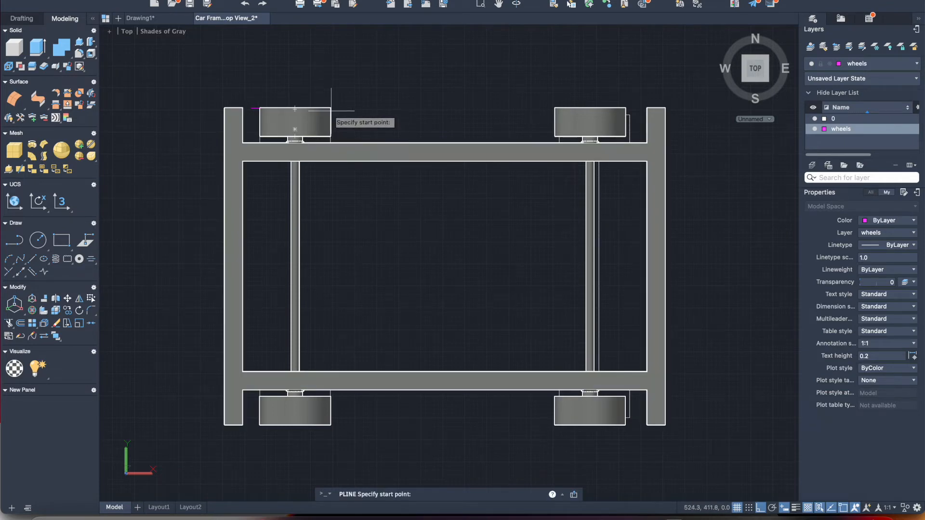
click(331, 109)
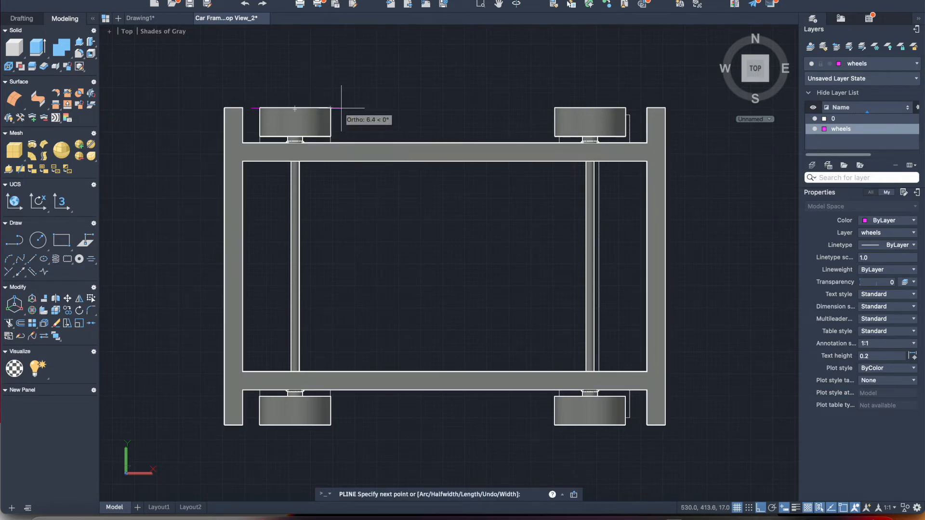
click(340, 108)
key(Return)
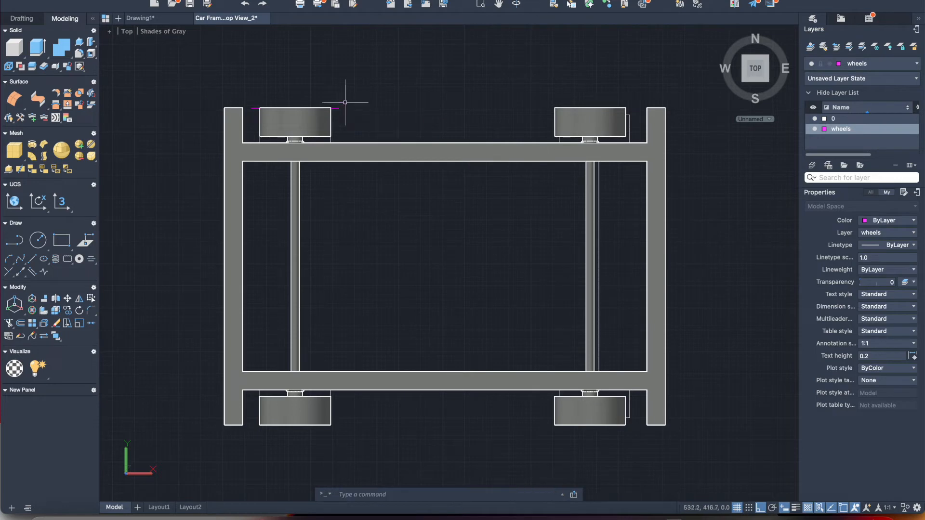
- Draw horizontal polylines about 5 units long outward from both outer corners of the upper-right wheel
key(Return)
click(554, 108)
click(546, 107)
key(Return)
key(Return)
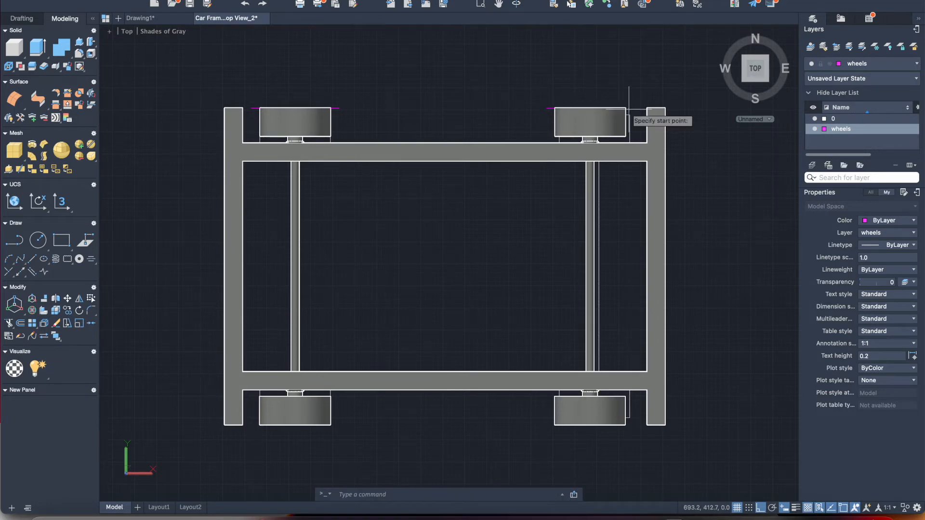
click(625, 109)
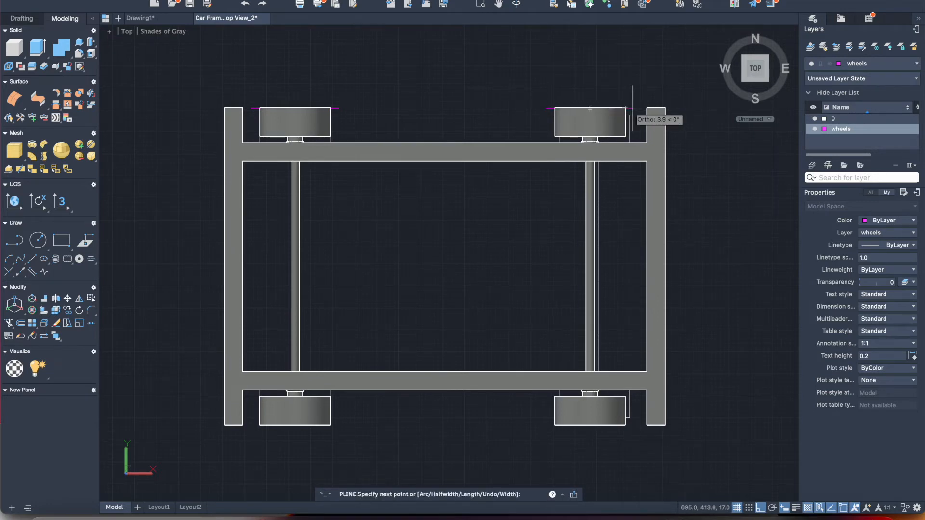
click(634, 108)
key(Return)
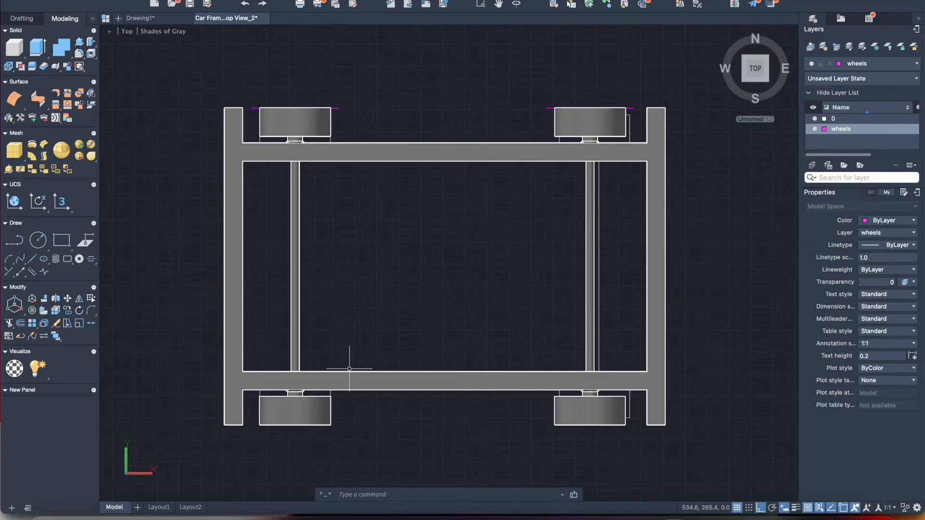
- Draw horizontal polylines about 5 units long outward from both outer corners of the lower-left wheel
key(Return)
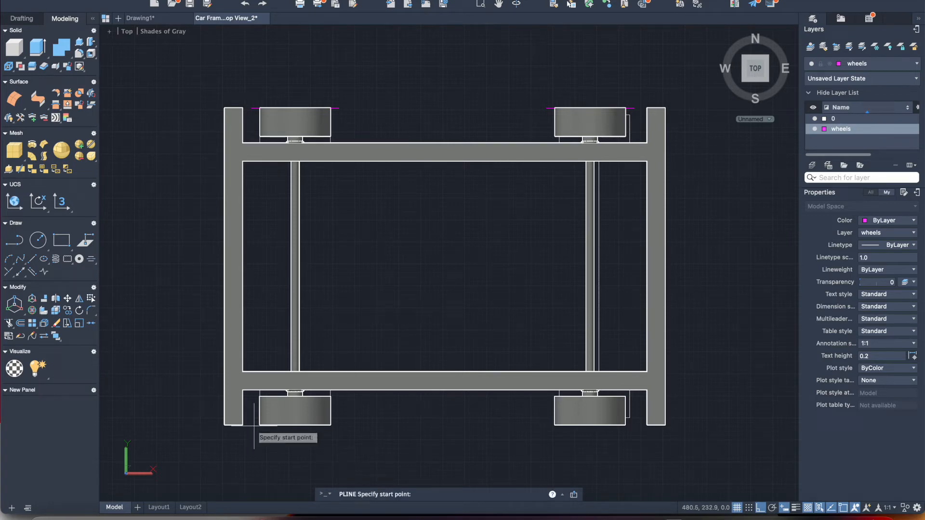
click(259, 425)
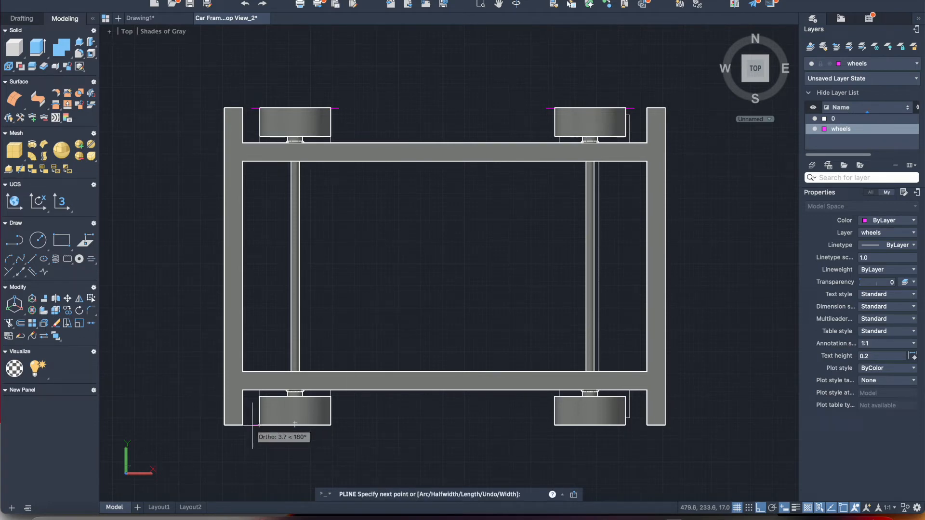
click(251, 426)
key(Return)
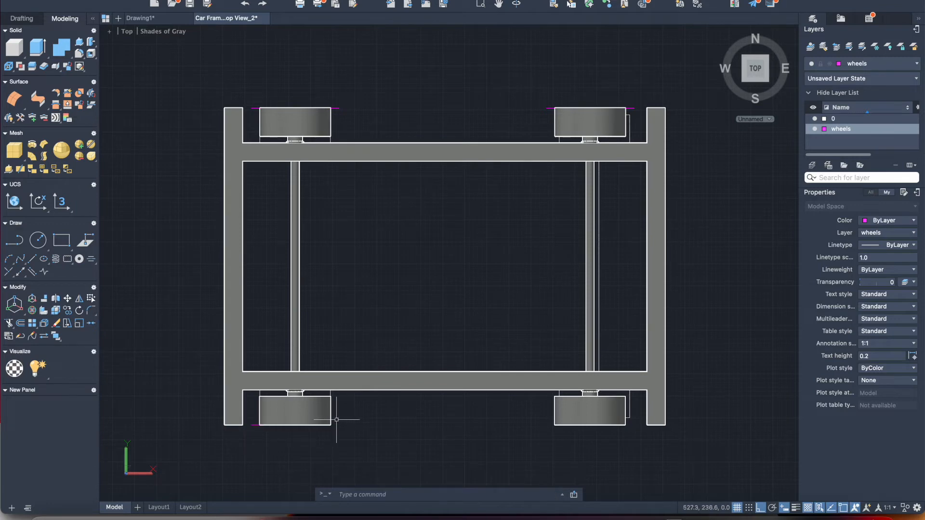
key(Return)
click(330, 425)
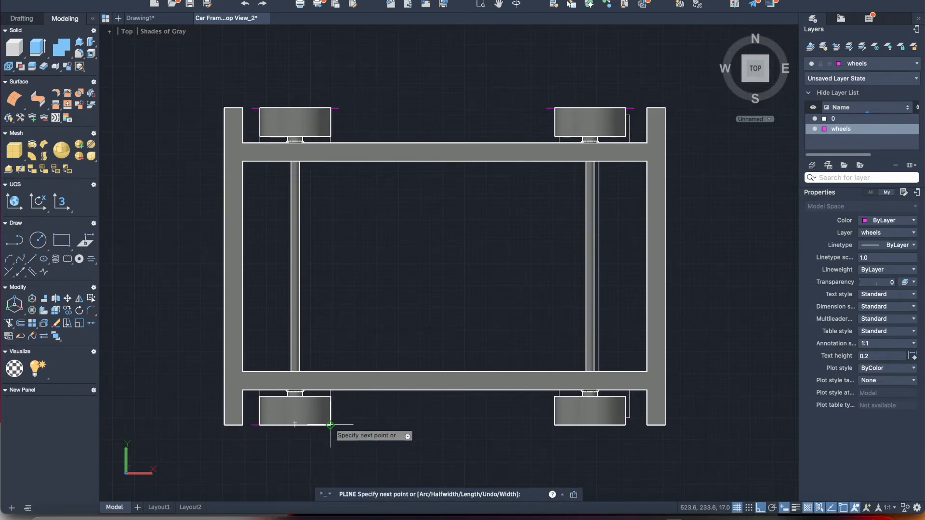
click(339, 425)
key(Return)
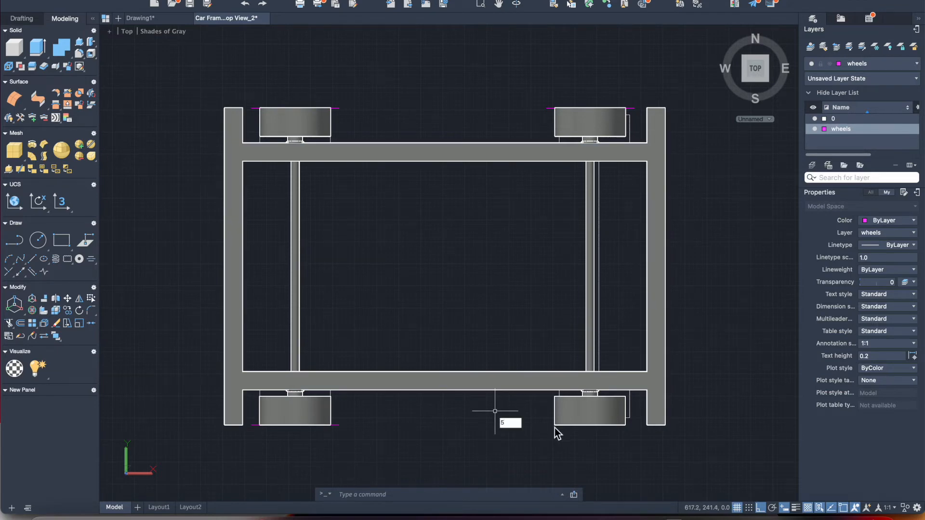
- Draw horizontal polylines 5 units long outward from both outer corners of the lower-right wheel
key(Return)
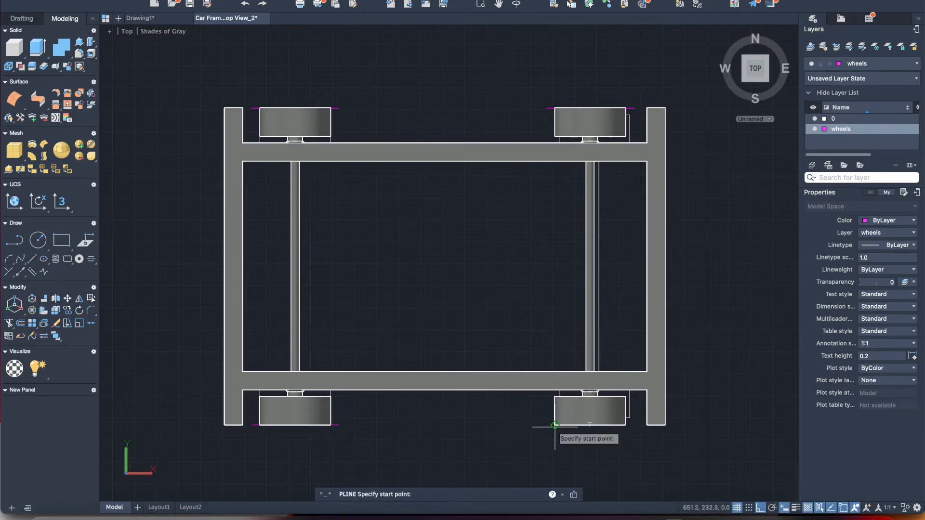
click(554, 426)
text(5)
key(Return)
key(Return)
key(Return)
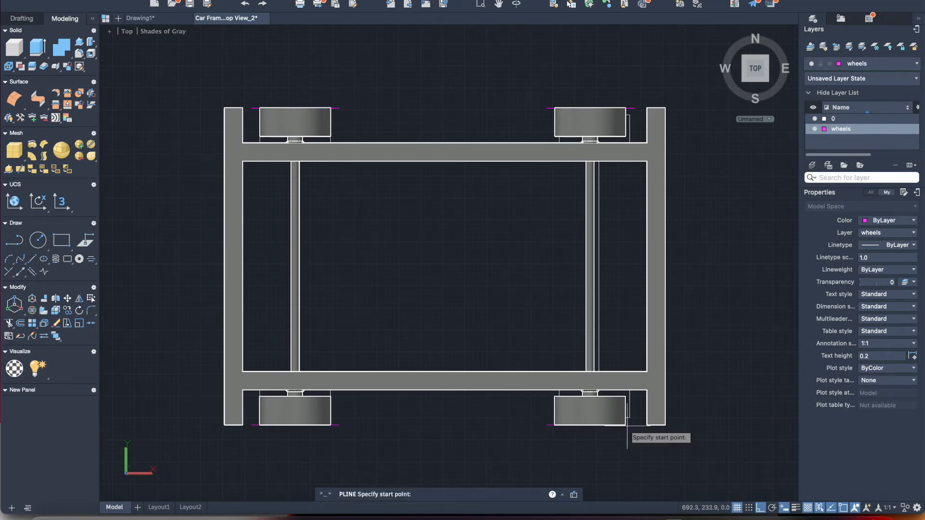
click(623, 426)
key(Return)
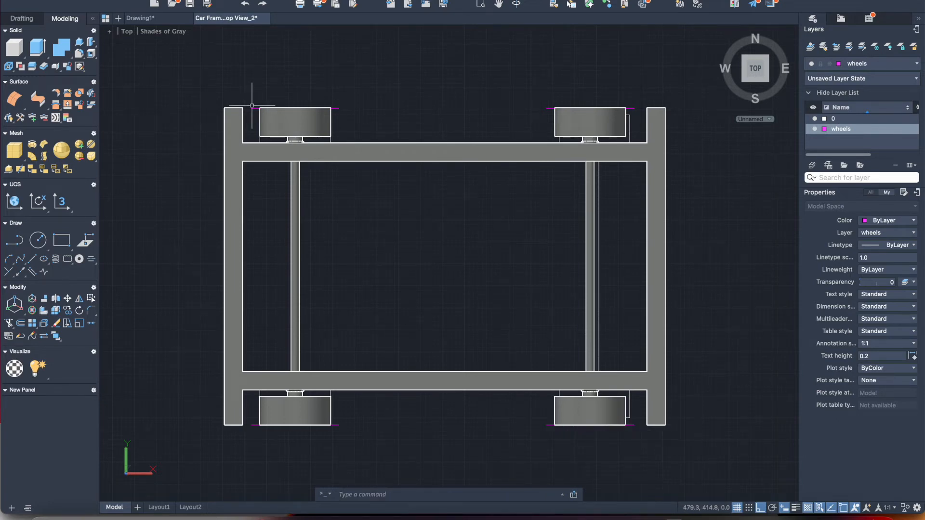
- Start a polyline outline at the frame's upper-left outer corner and trace it across, notching inward to the crossbeam around both upper wheels
click(13, 243)
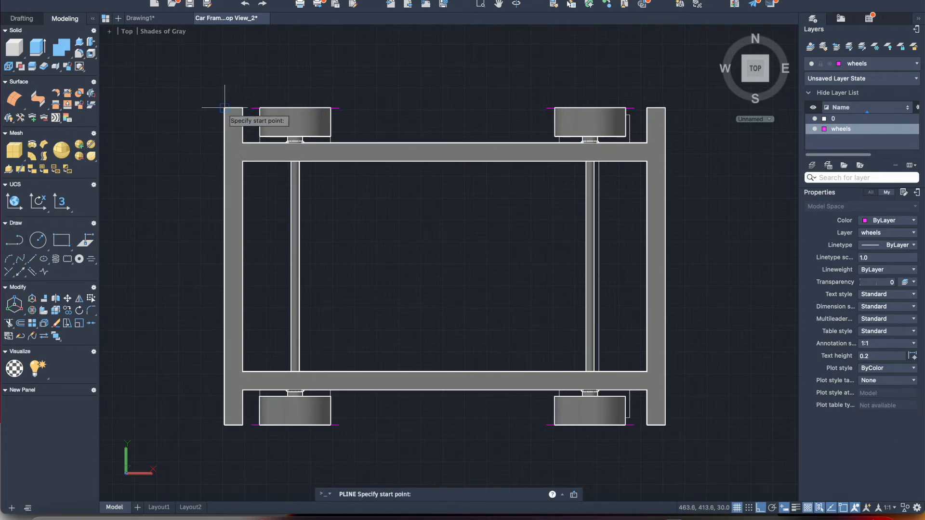
click(251, 108)
click(251, 143)
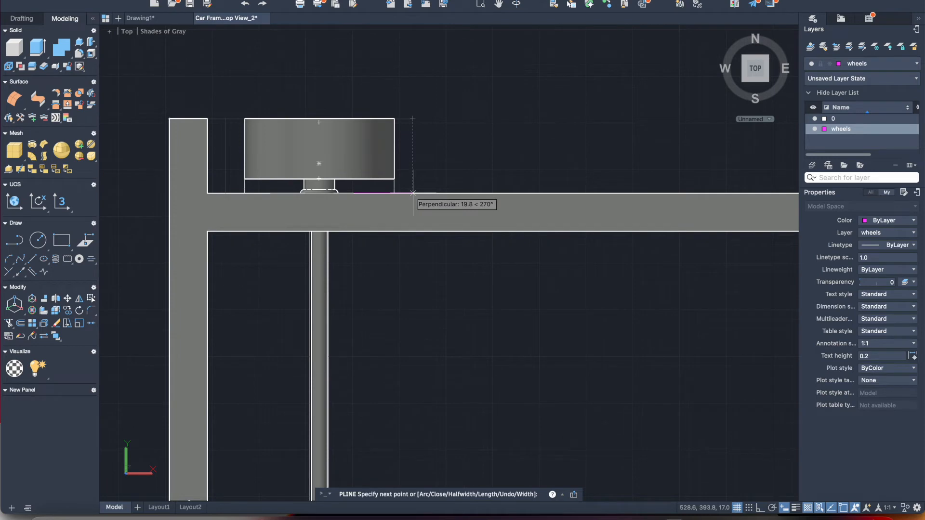
click(413, 193)
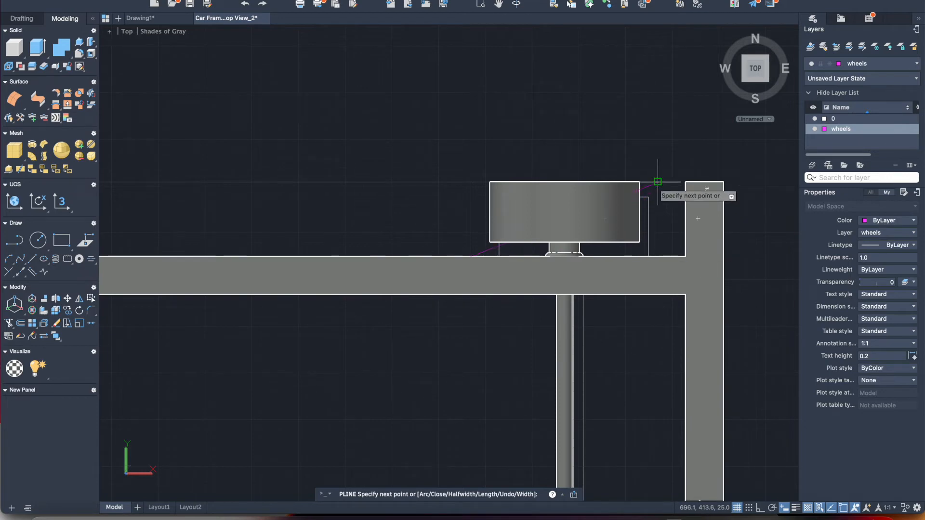
click(658, 257)
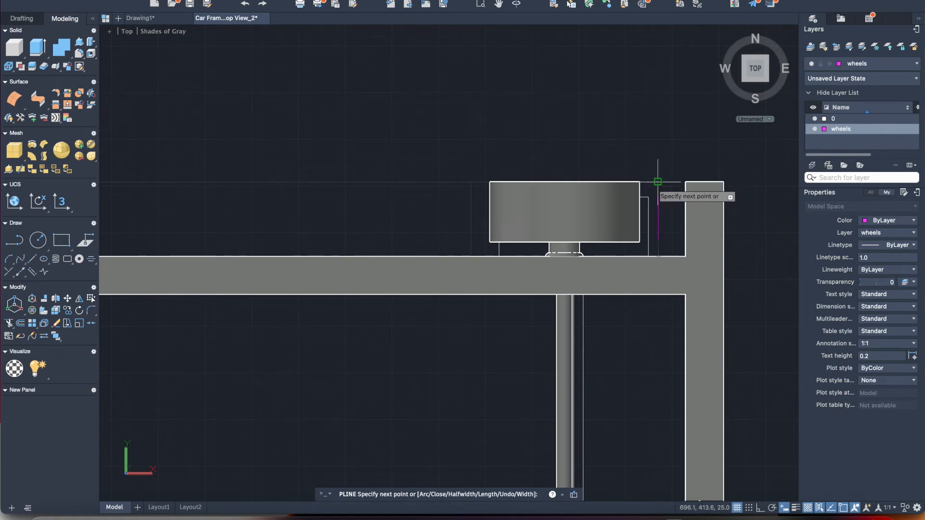
click(658, 182)
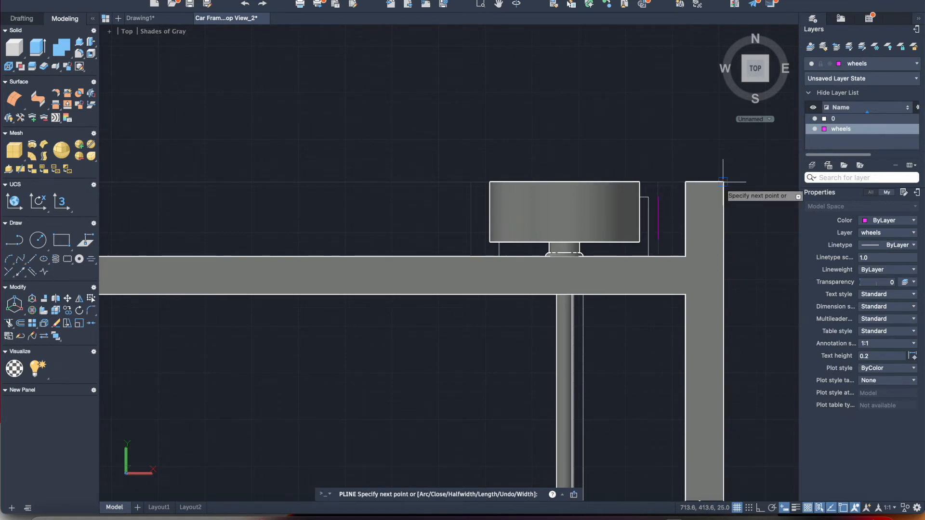
- Continue the polyline down the frame's right side and notch it inward to the crossbeam around the lower-right wheel
scroll(722, 181, down, 2)
scroll(722, 182, up, 6)
scroll(721, 212, down, 2)
scroll(721, 212, up, 6)
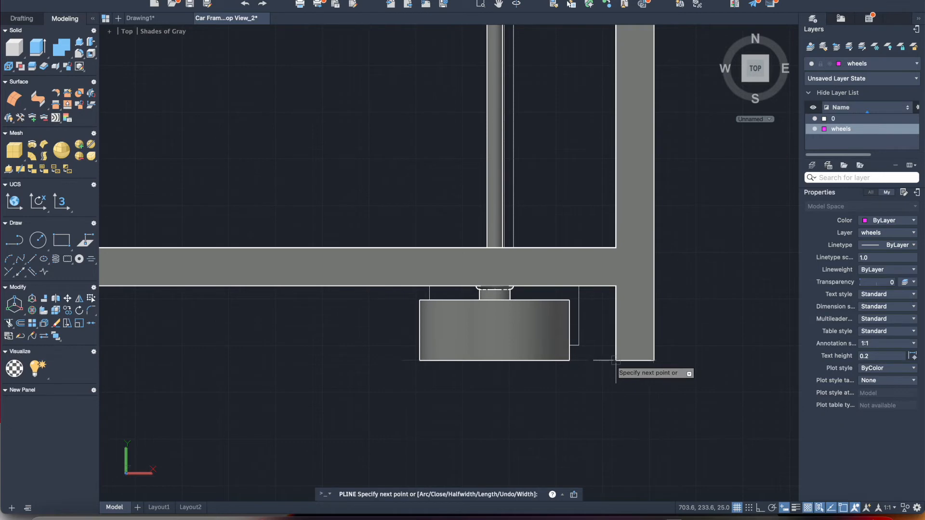
click(588, 361)
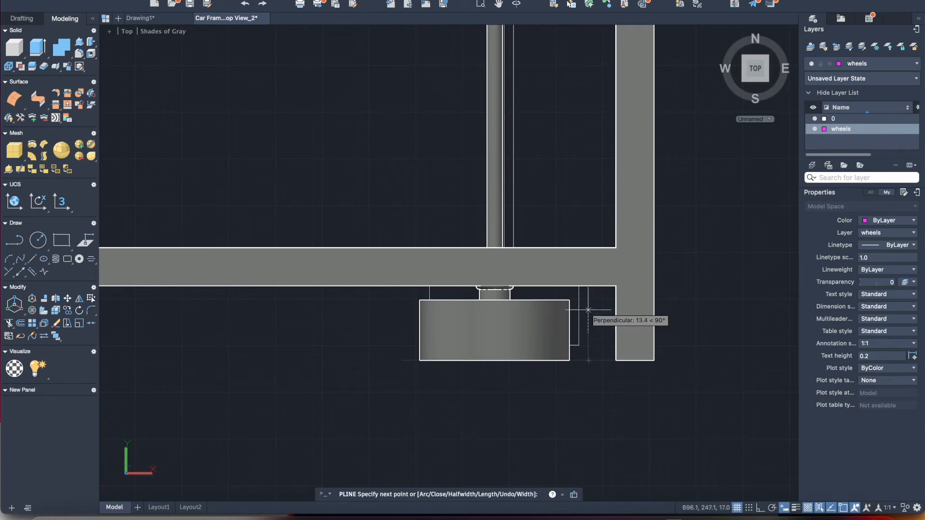
click(587, 285)
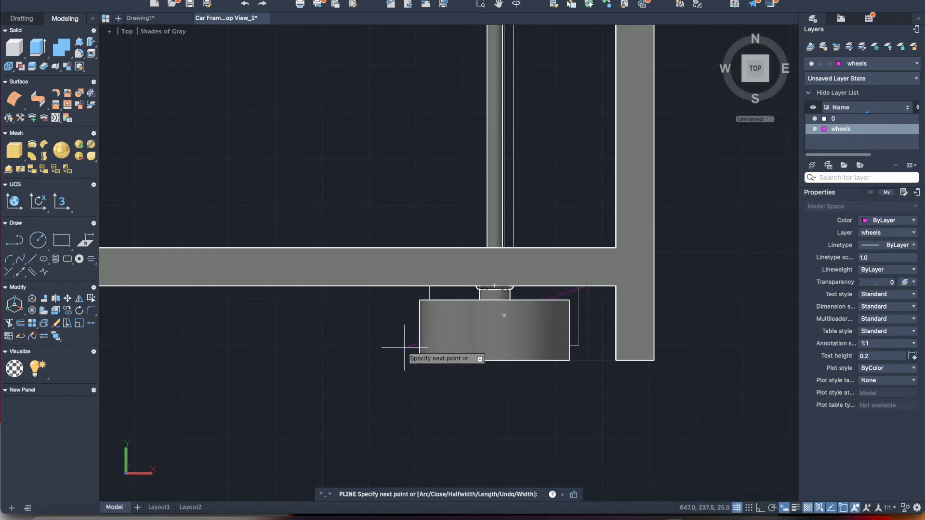
click(401, 285)
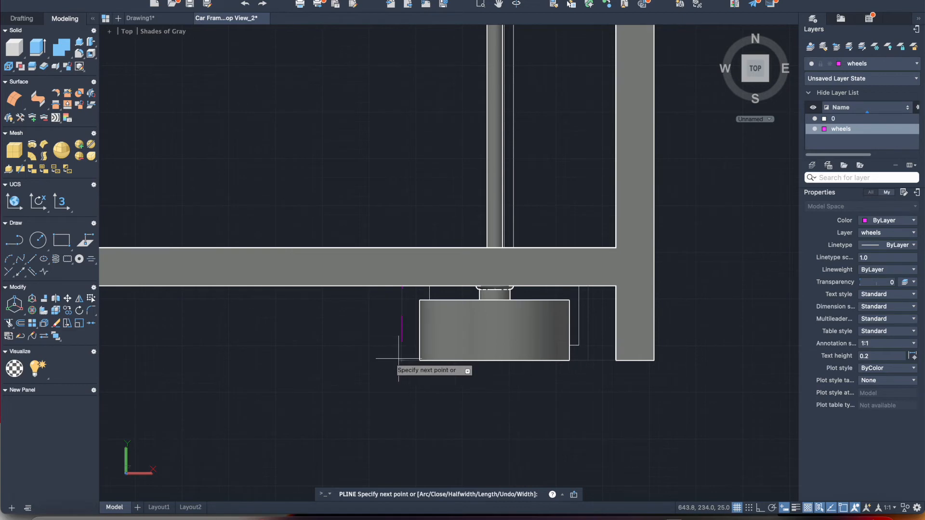
- Continue the polyline along the lower edge and notch it inward to the crossbeam around the lower-left wheel
scroll(333, 360, left, 3)
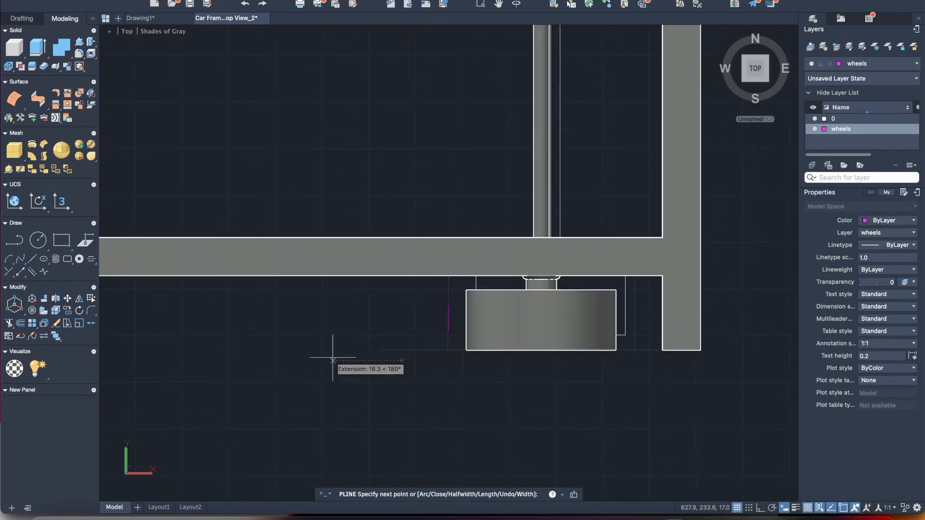
scroll(333, 361, down, 5)
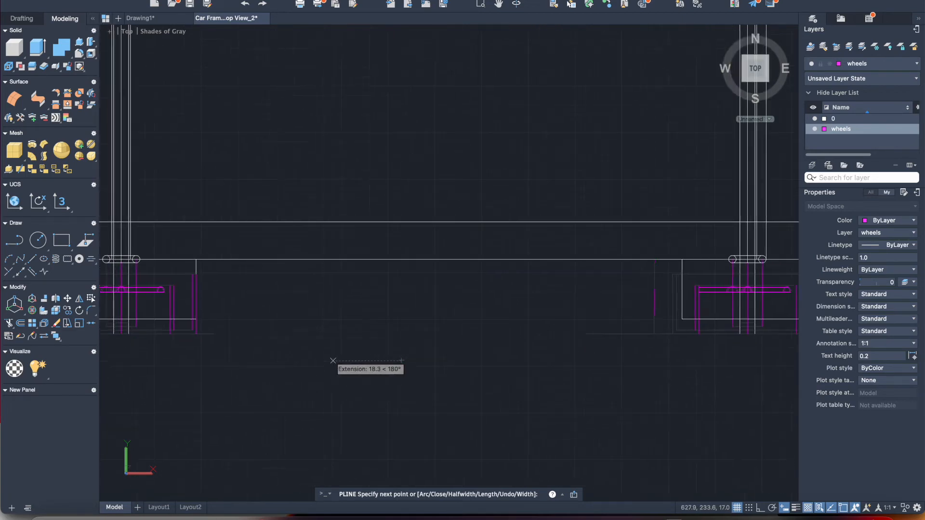
scroll(333, 360, left, 2)
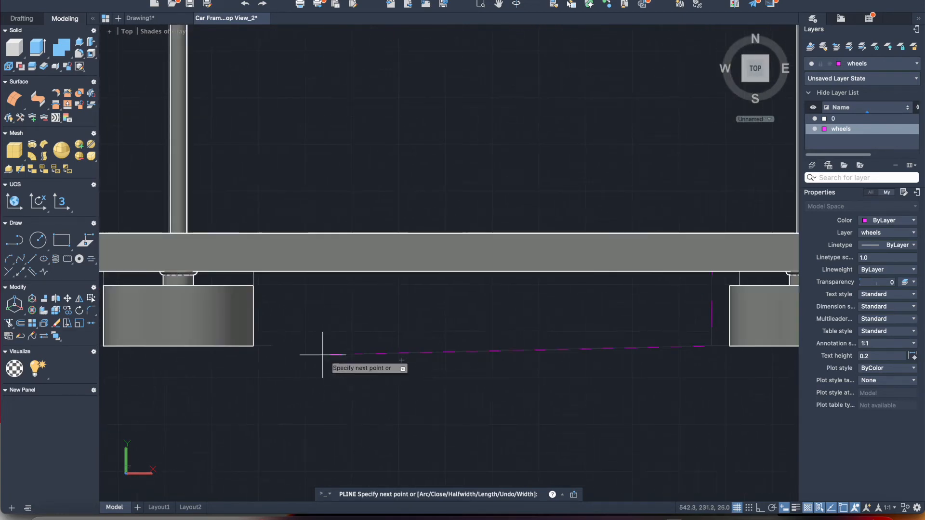
click(272, 346)
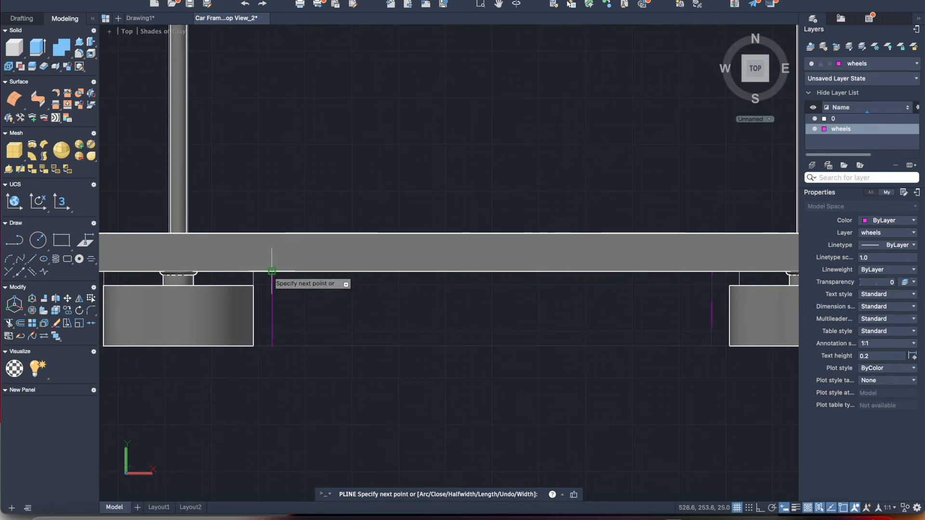
scroll(272, 271, left, 5)
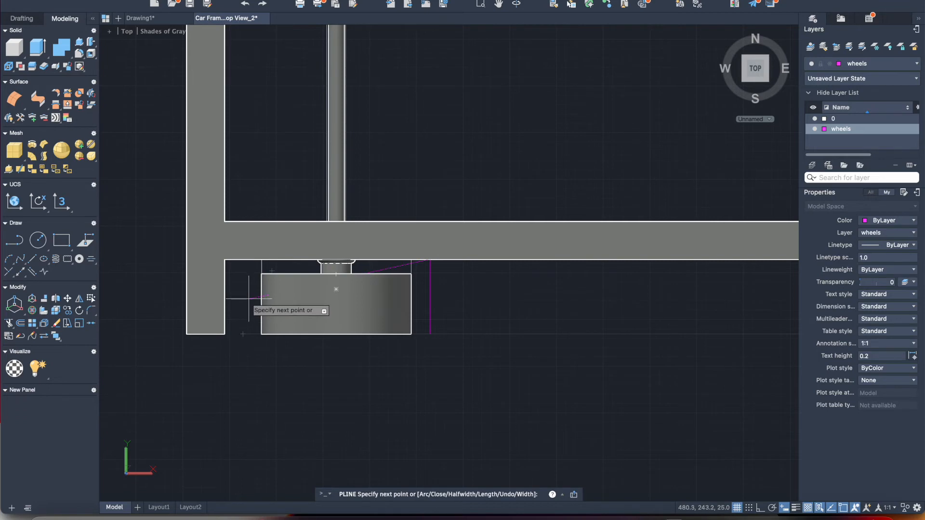
click(244, 260)
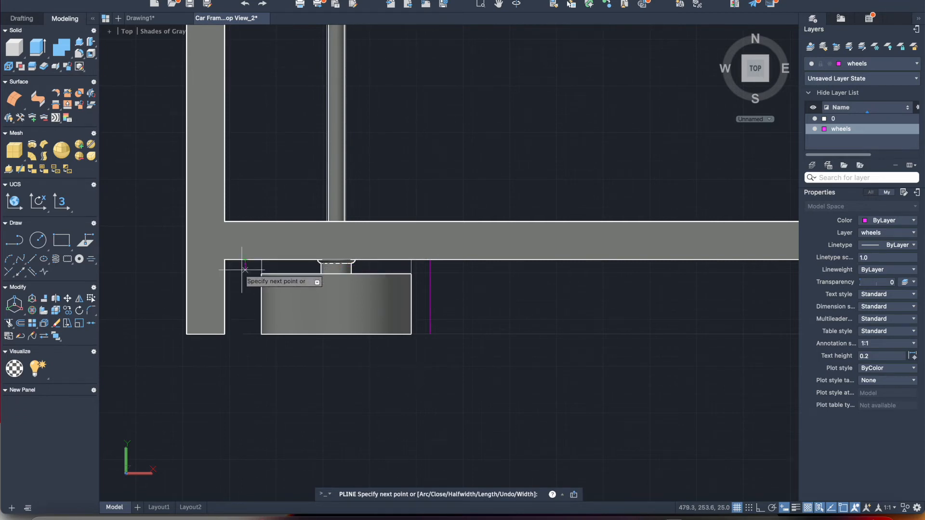
click(242, 334)
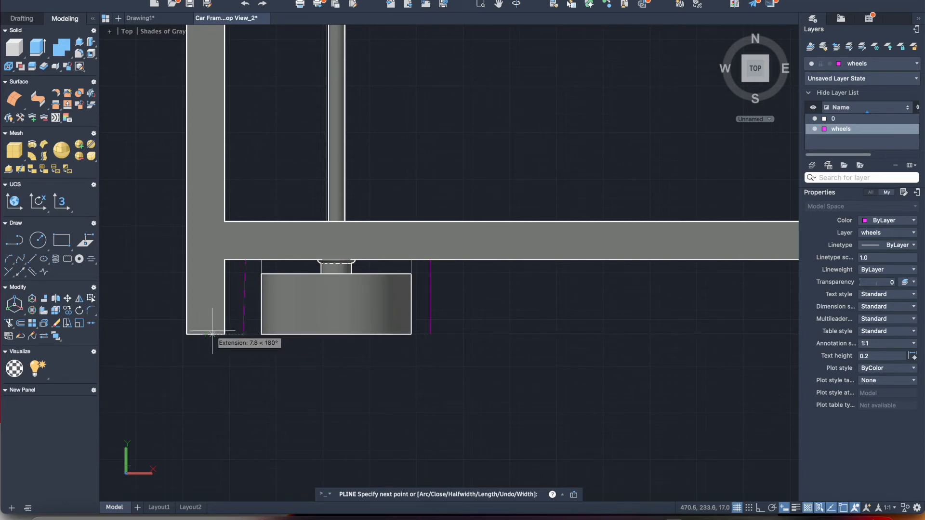
- Finish the outline through the frame's lower-left outer corner and back up to its starting corner
click(187, 334)
scroll(186, 333, up, 3)
scroll(206, 208, up, 4)
scroll(206, 208, up, 5)
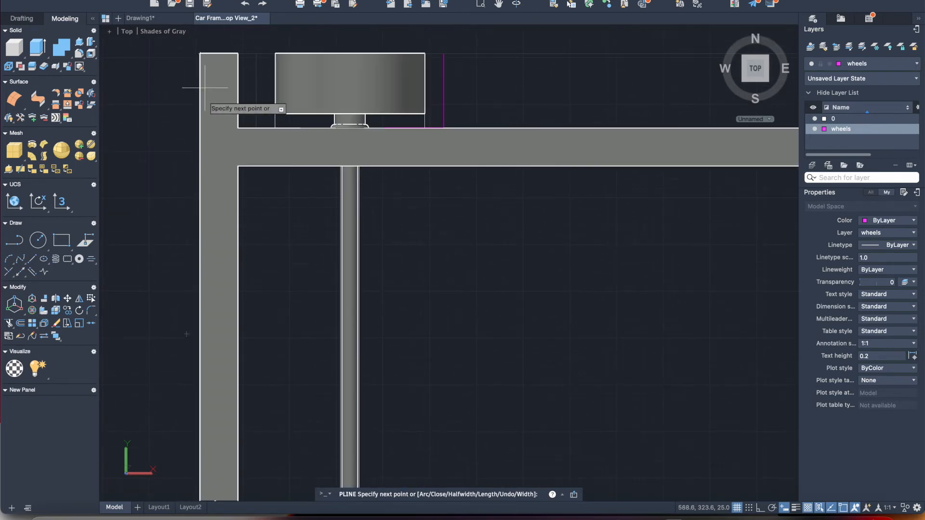
click(200, 53)
key(Return)
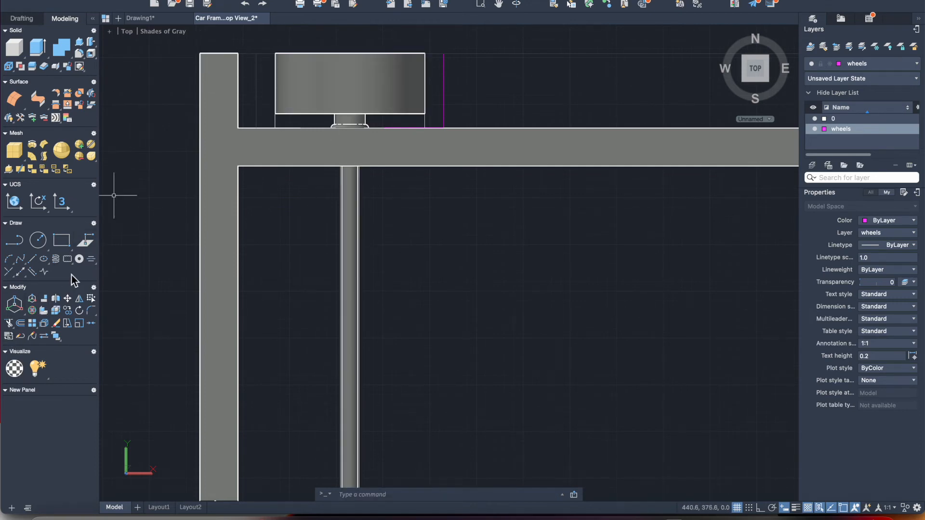
- Delete the two short guide lines beside the upper-left wheel
click(266, 53)
mouse_move(267, 54)
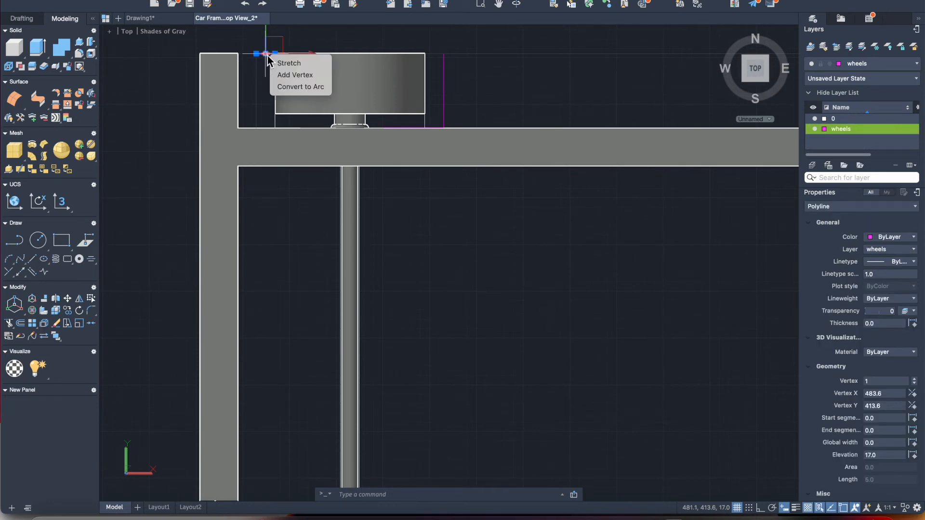
click(256, 45)
key(Escape)
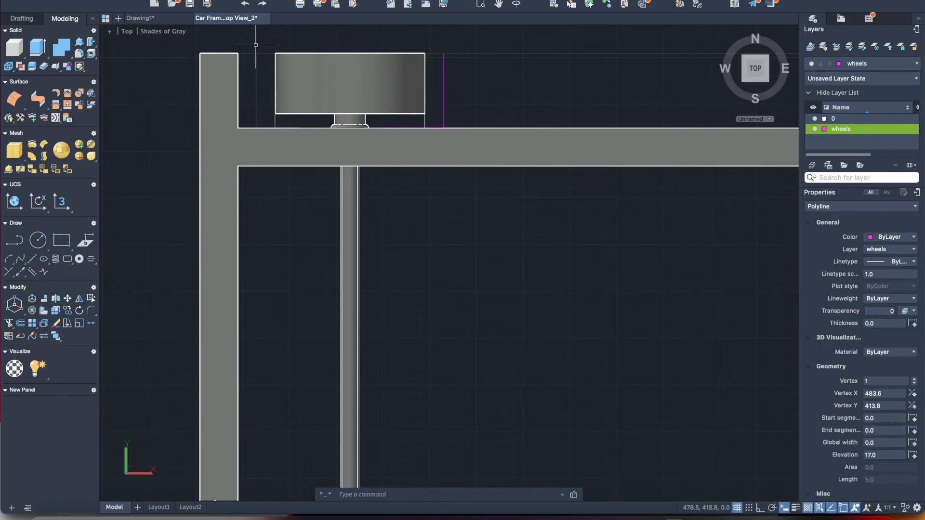
key(Escape)
click(264, 54)
key(Escape)
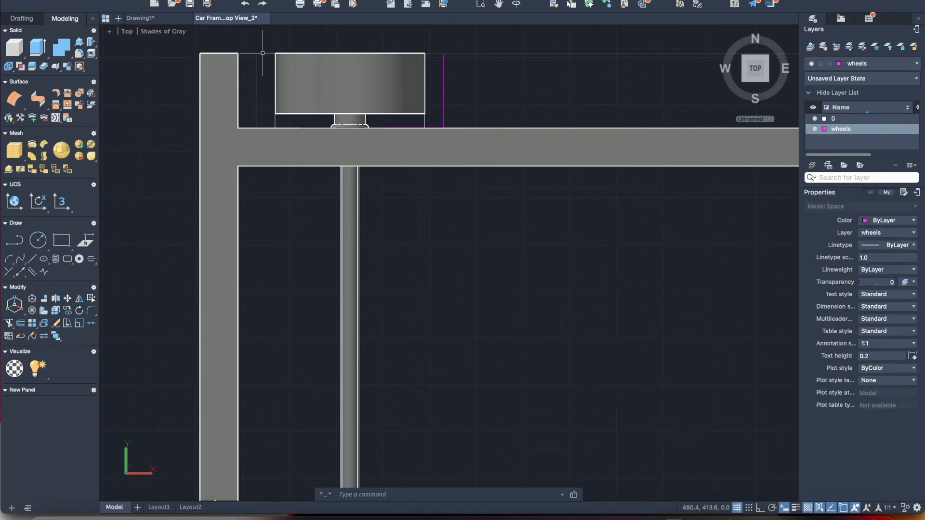
click(430, 53)
key(Escape)
- Delete the two short guide lines beside the upper-right wheel
scroll(556, 85, right, 7)
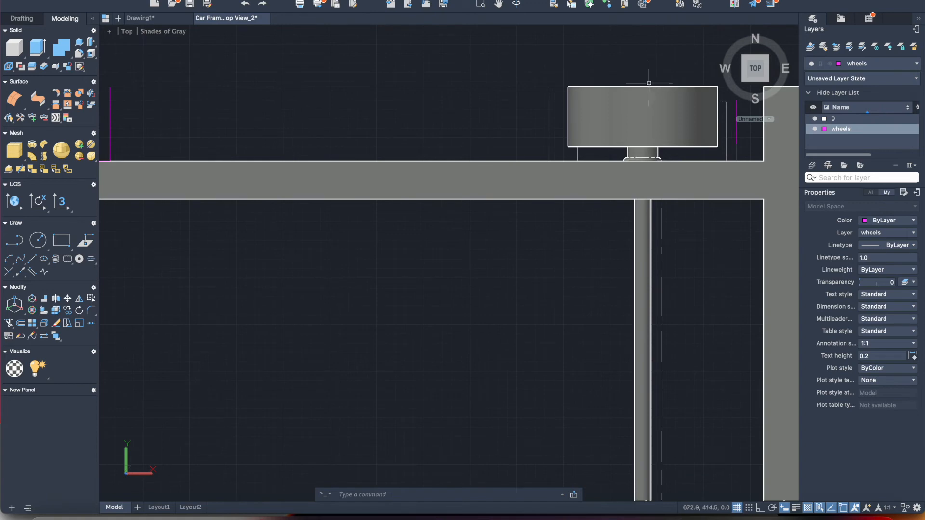
click(574, 86)
key(Escape)
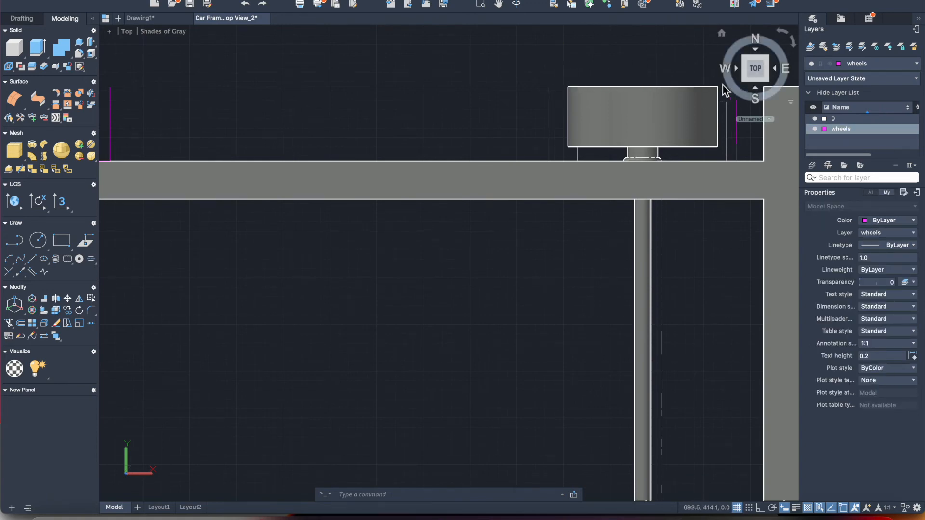
scroll(728, 91, right, 2)
click(676, 109)
key(Escape)
- Delete the two short guide lines beside the lower-right wheel, keeping the frame outline
scroll(647, 155, down, 2)
scroll(647, 155, down, 10)
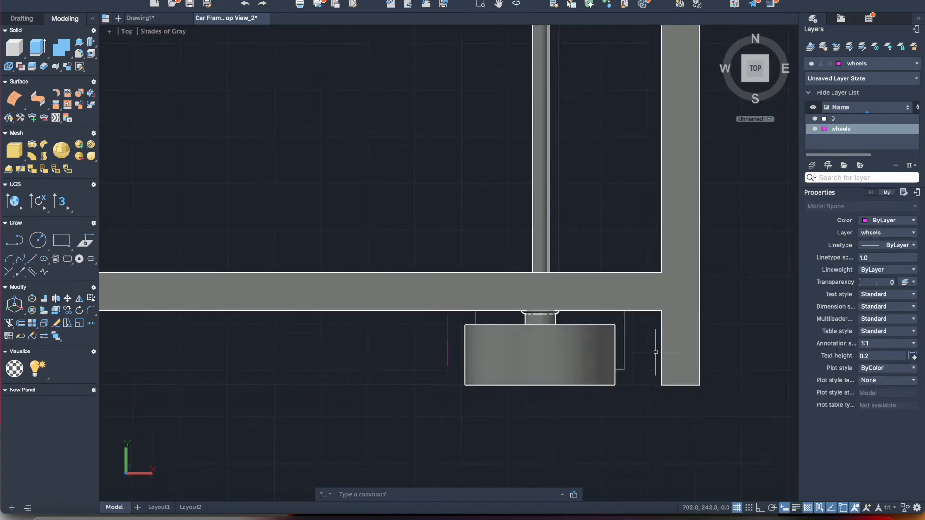
click(646, 385)
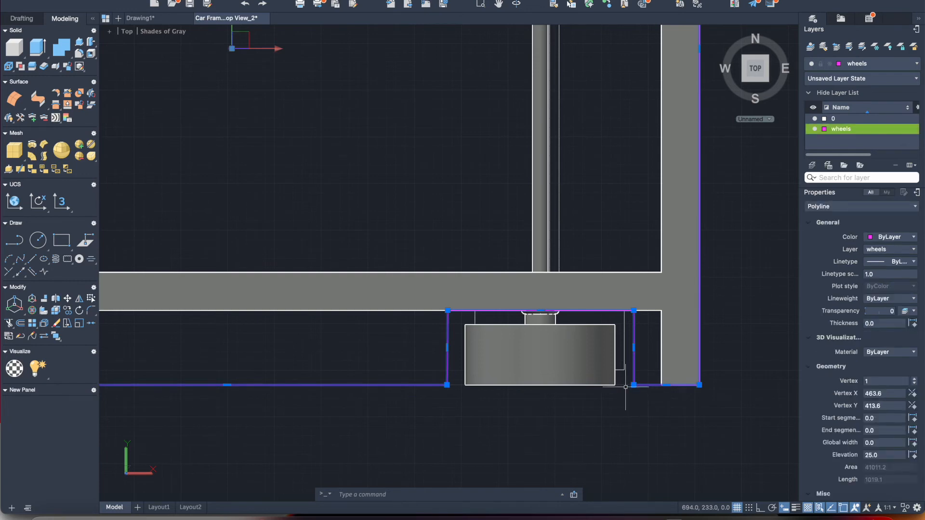
key(Escape)
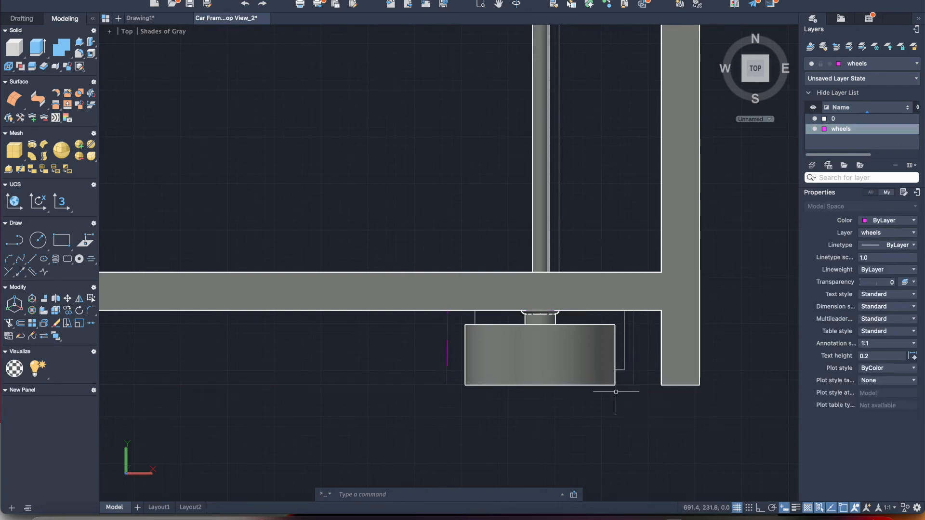
click(624, 385)
click(455, 385)
key(Escape)
- Trim the leftover guide line segment between the frame outline's notch and the outer edge of the lower-right wheel
click(9, 323)
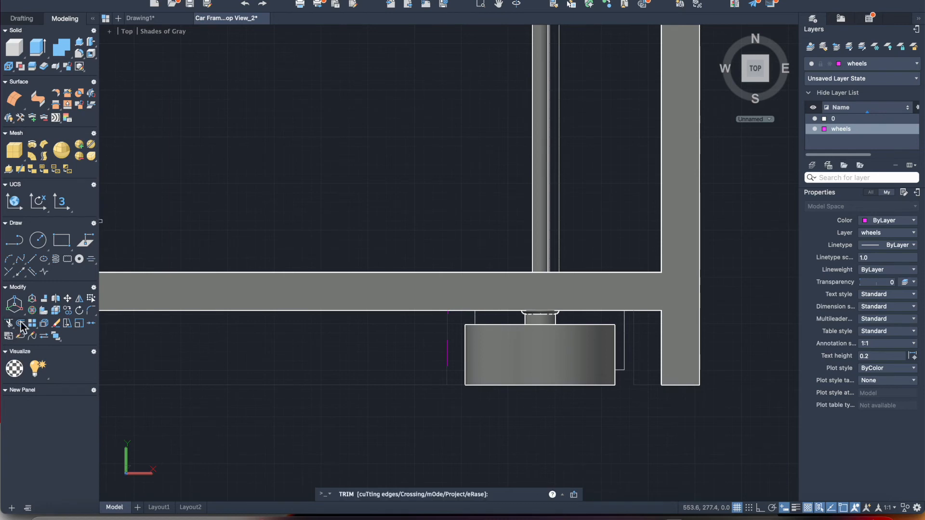
click(455, 386)
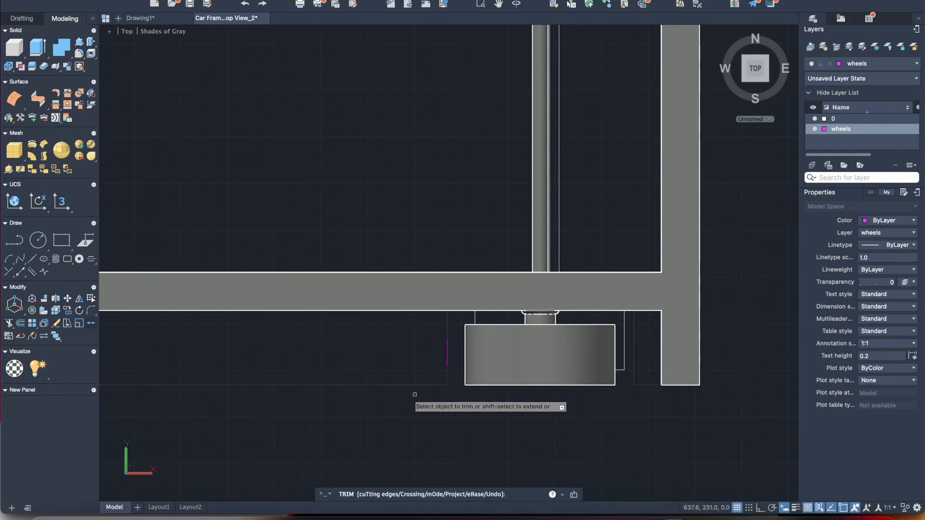
mouse_move(349, 407)
middle_down()
mouse_move(485, 404)
mouse_move(611, 418)
middle_up()
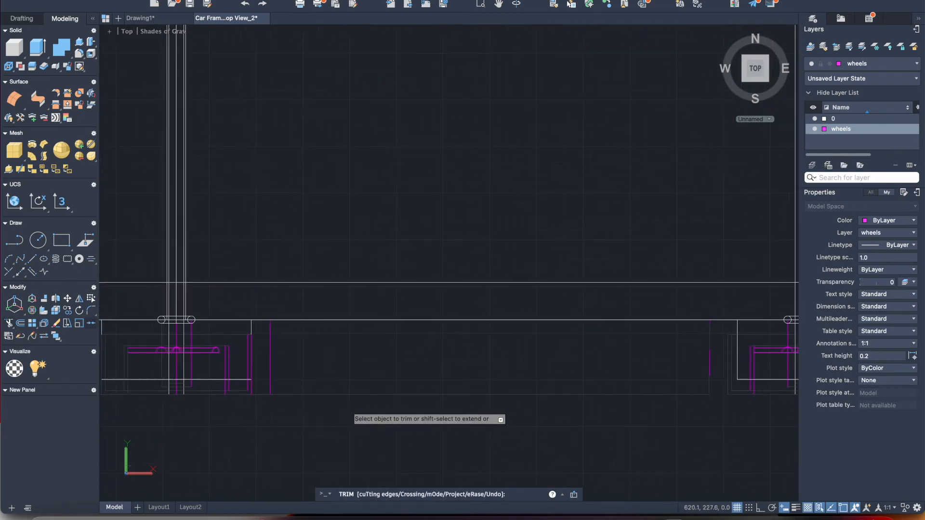
middle_drag(256, 395, 390, 378)
key(Escape)
scroll(224, 375, down, 5)
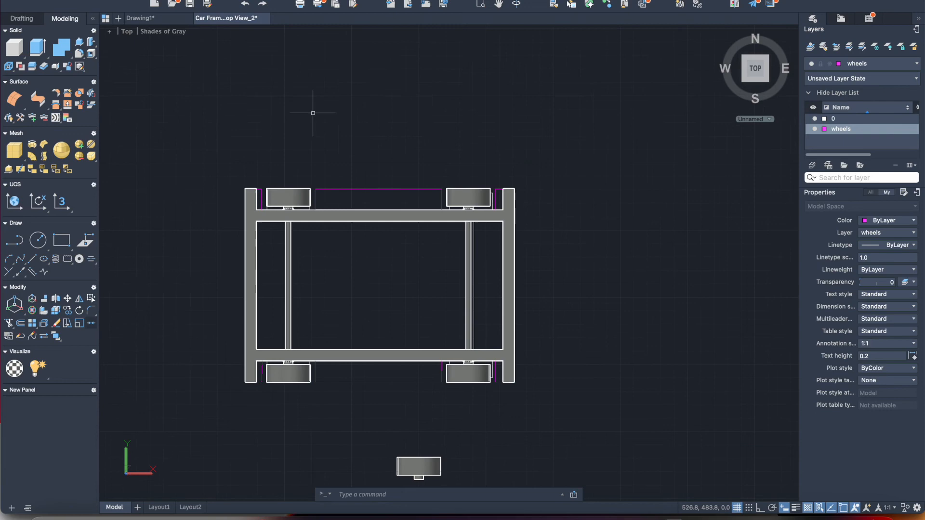
- Switch to the SE Isometric view and extrude the notched frame outline to a height of 5 as a floor plate
click(127, 32)
click(146, 140)
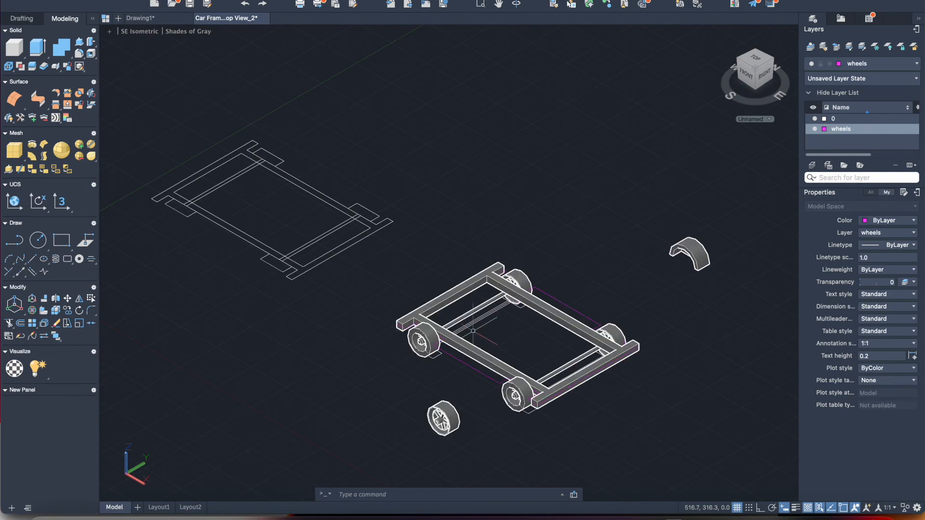
scroll(473, 331, up, 5)
middle_drag(447, 386, 350, 327)
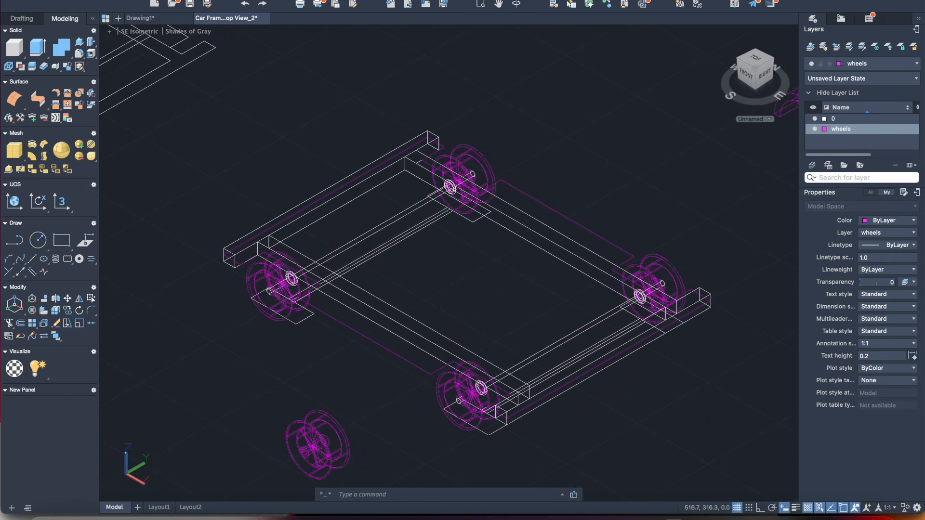
click(350, 327)
key(Return)
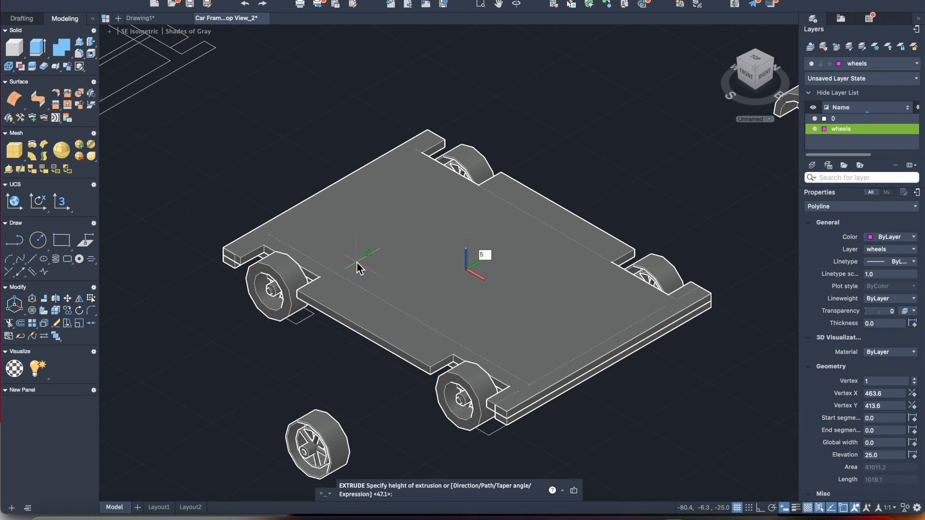
key(Return)
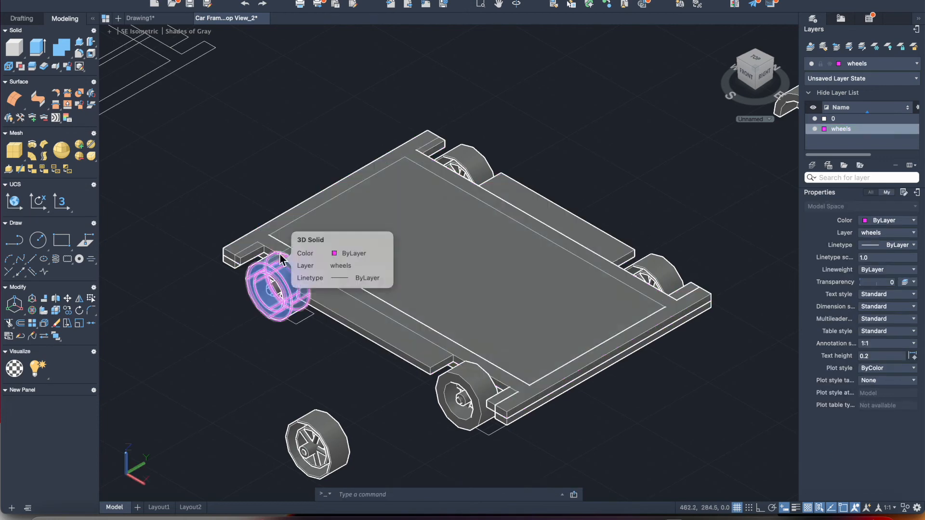
key(Escape)
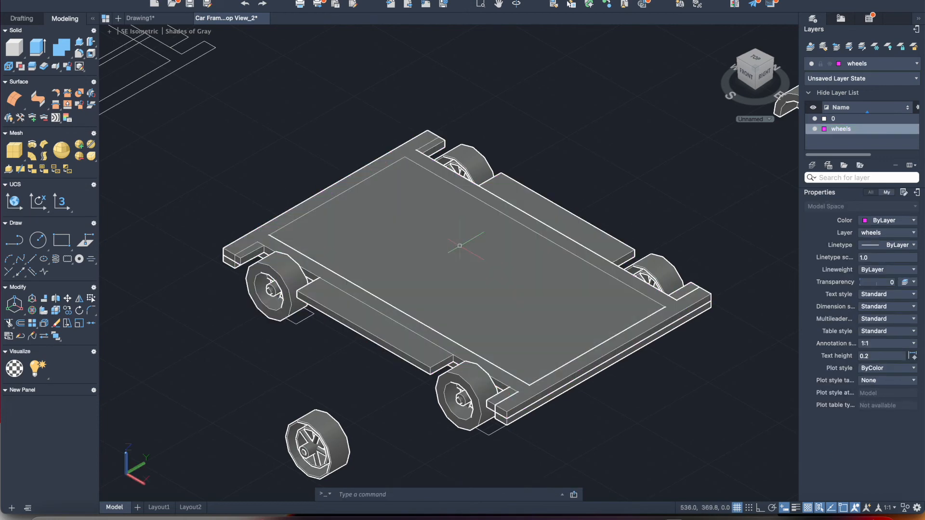
- Copy the arched wheel cover from its lower corner onto the plate notches above both front-side wheels
scroll(595, 205, right, 3)
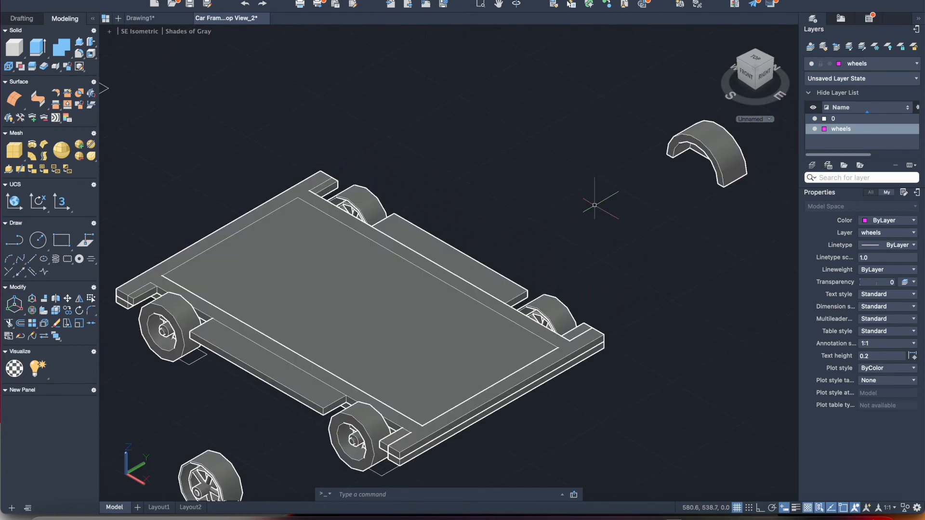
scroll(679, 191, right, 2)
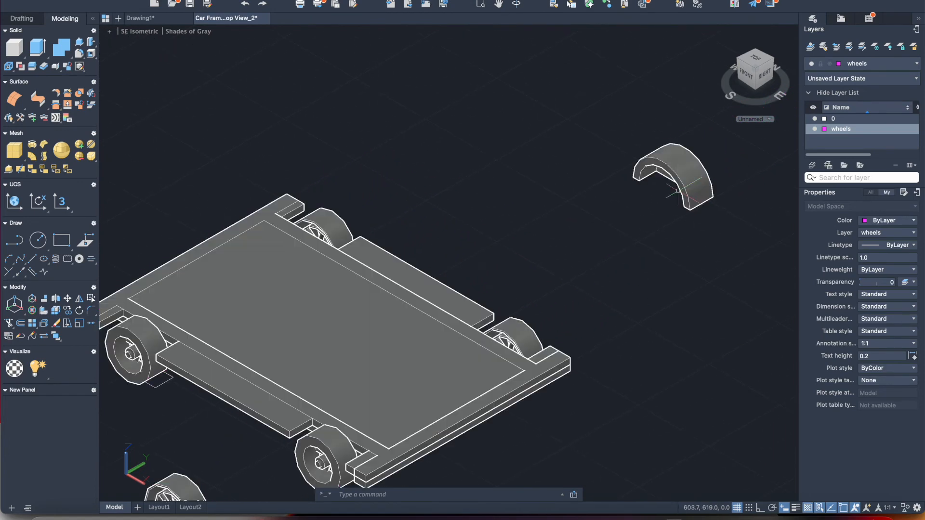
click(614, 120)
click(718, 215)
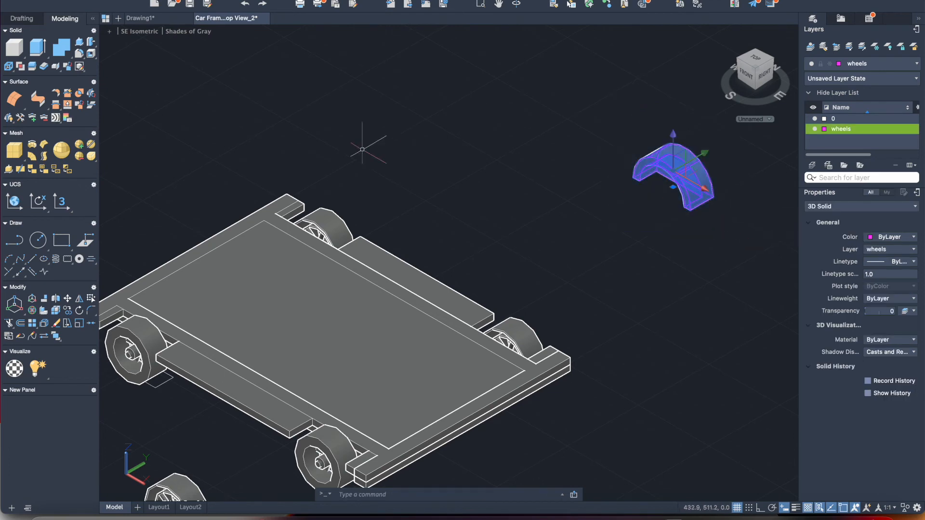
click(68, 311)
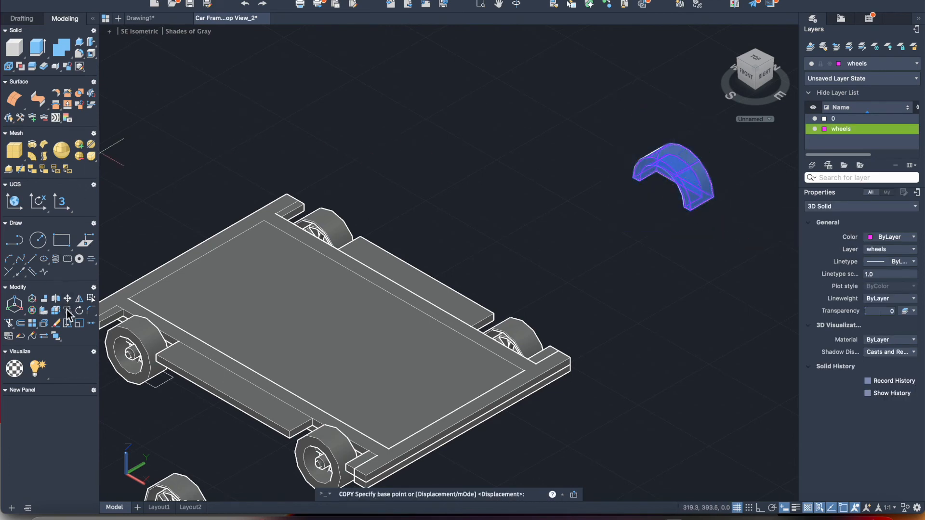
click(633, 177)
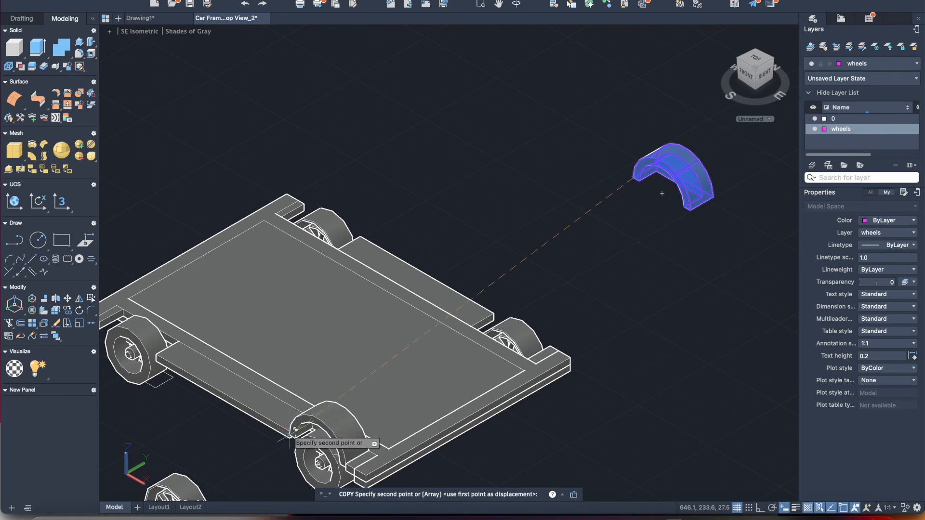
click(295, 426)
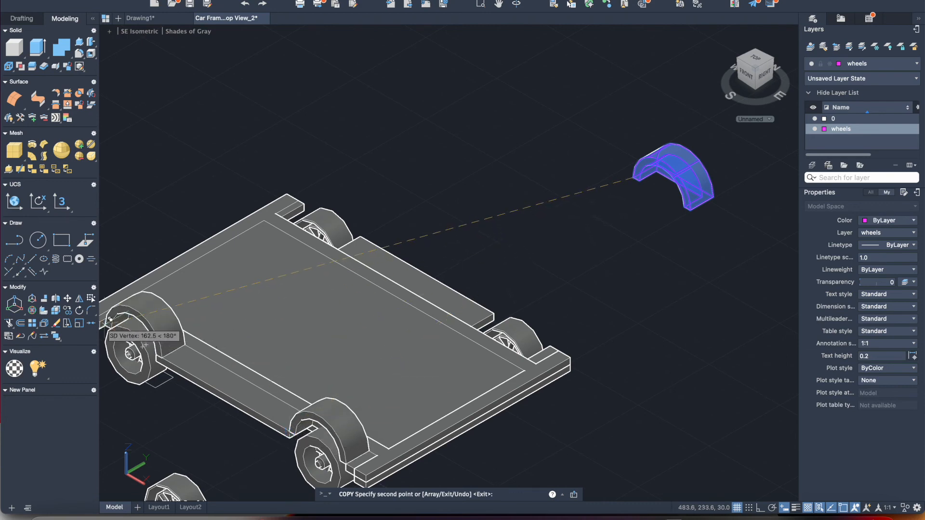
scroll(111, 319, up, 2)
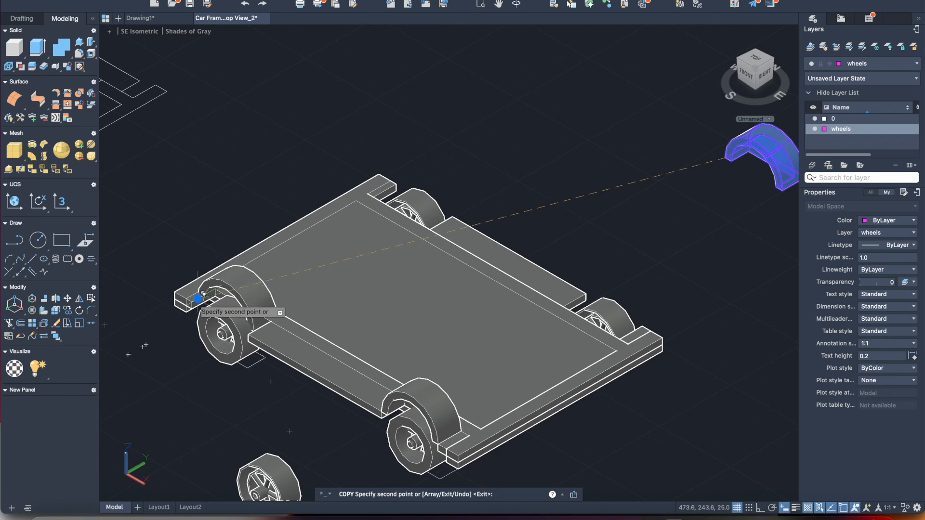
click(197, 297)
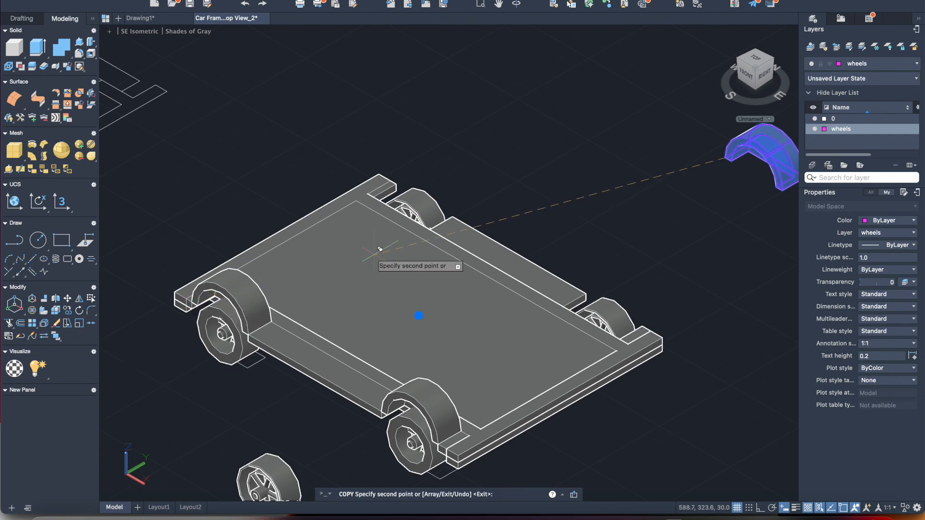
key(Escape)
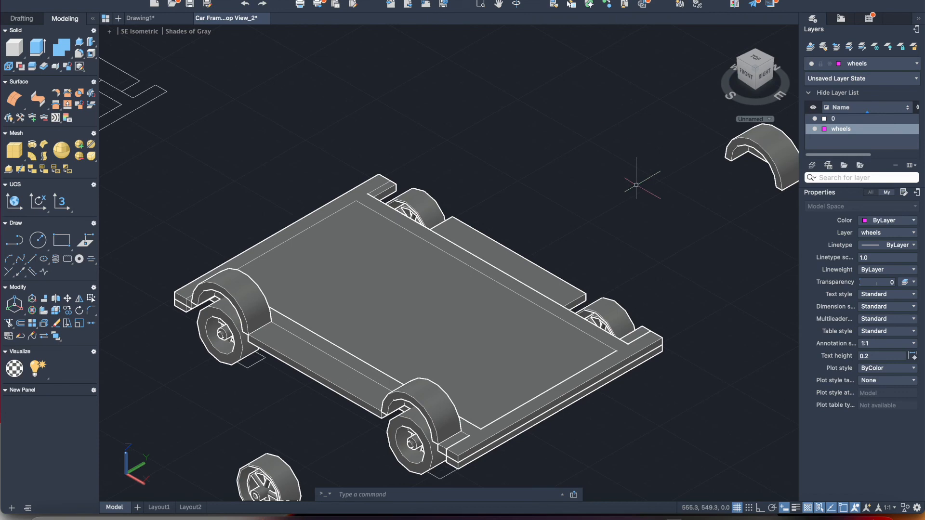
- Rotate the separate wheel cover with 3D Rotate about its vertical axis so its closed side faces the front
scroll(719, 196, right, 5)
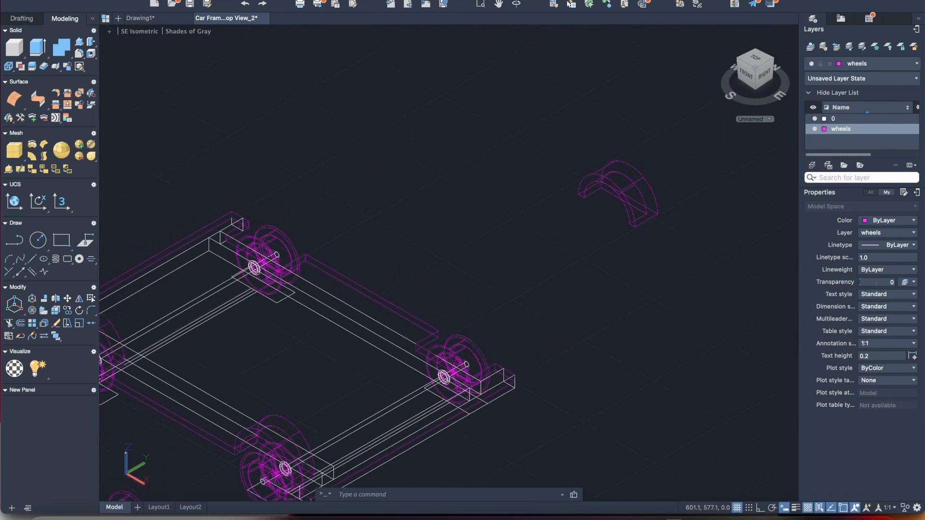
click(538, 161)
click(668, 263)
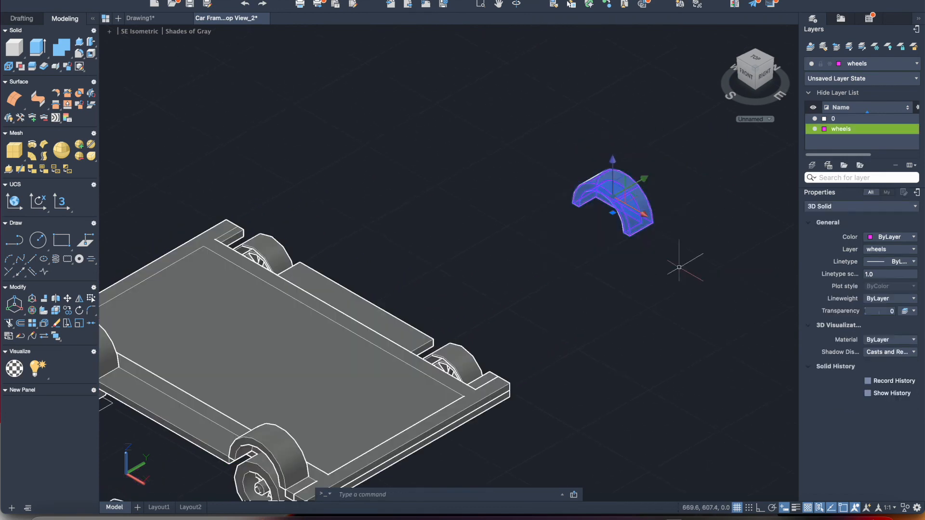
click(32, 311)
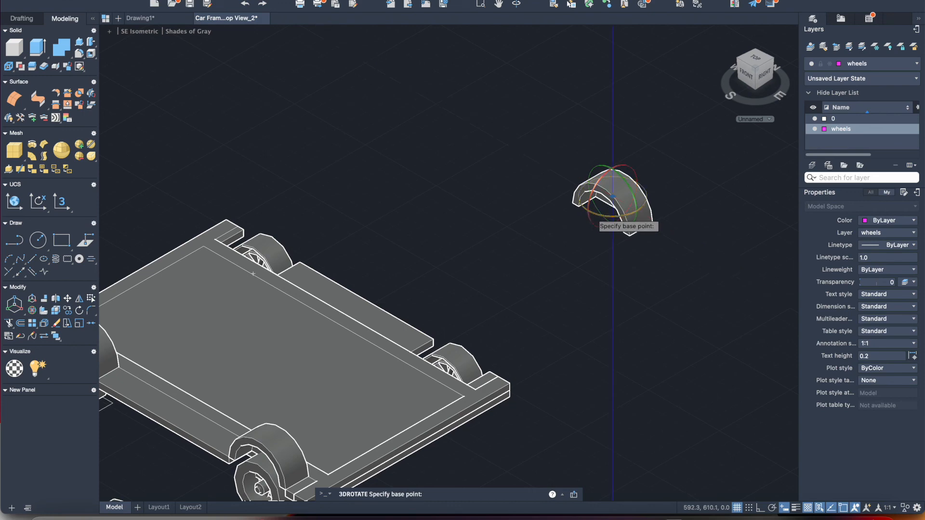
click(613, 198)
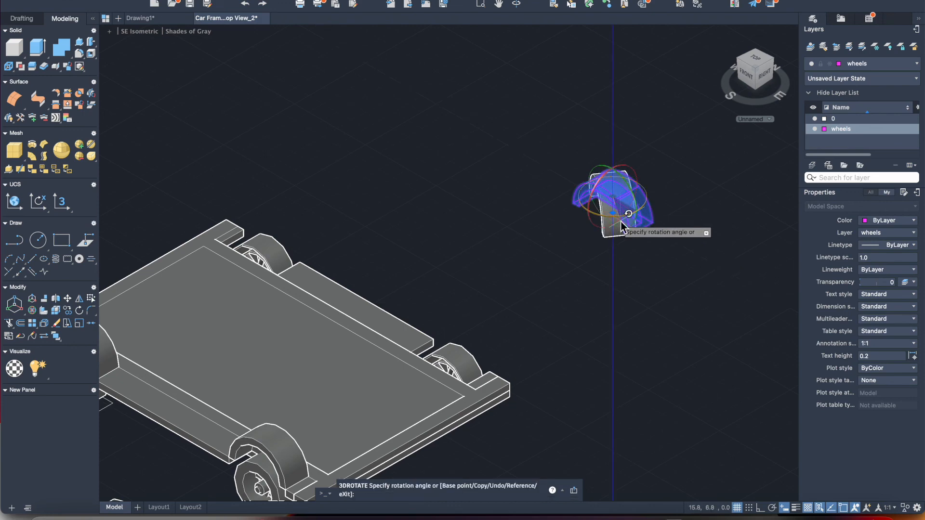
key(Return)
key(Escape)
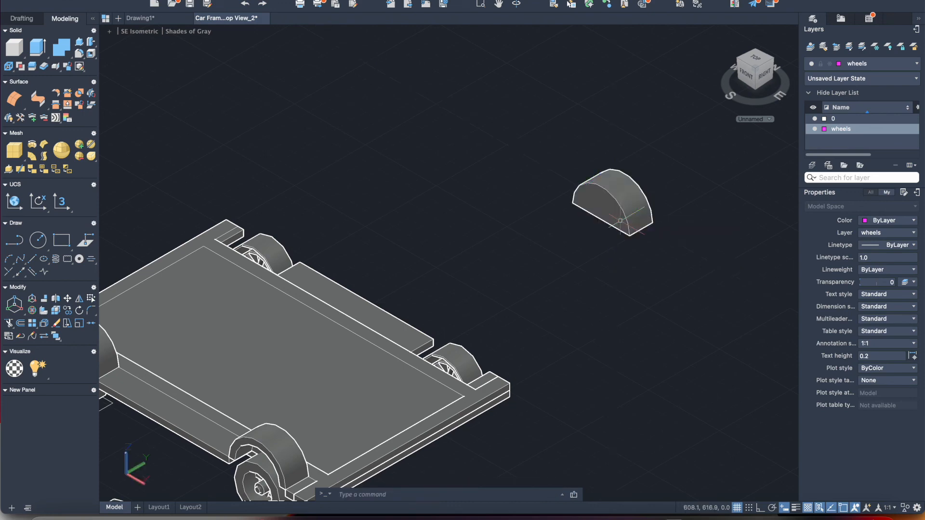
- Copy the rotated wheel cover from its lower corner onto the plate notches above both far-side wheels
click(536, 139)
click(690, 266)
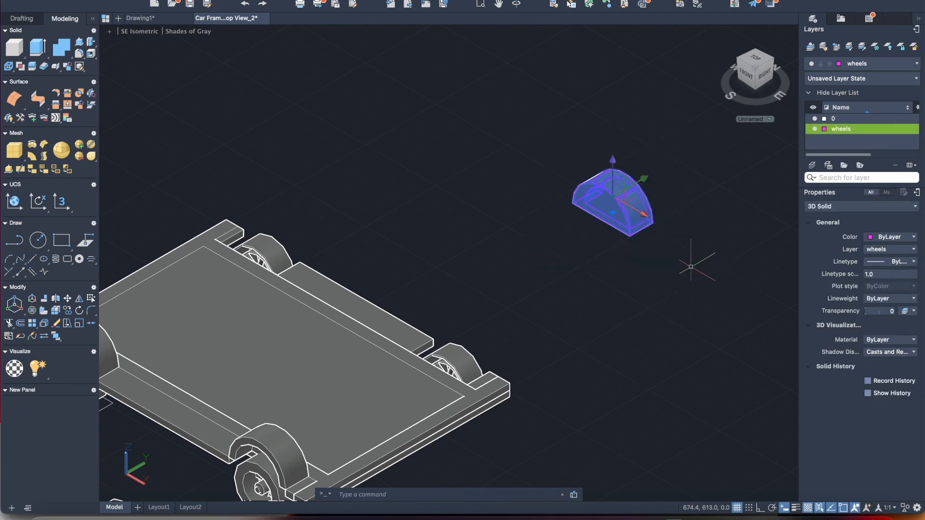
click(68, 311)
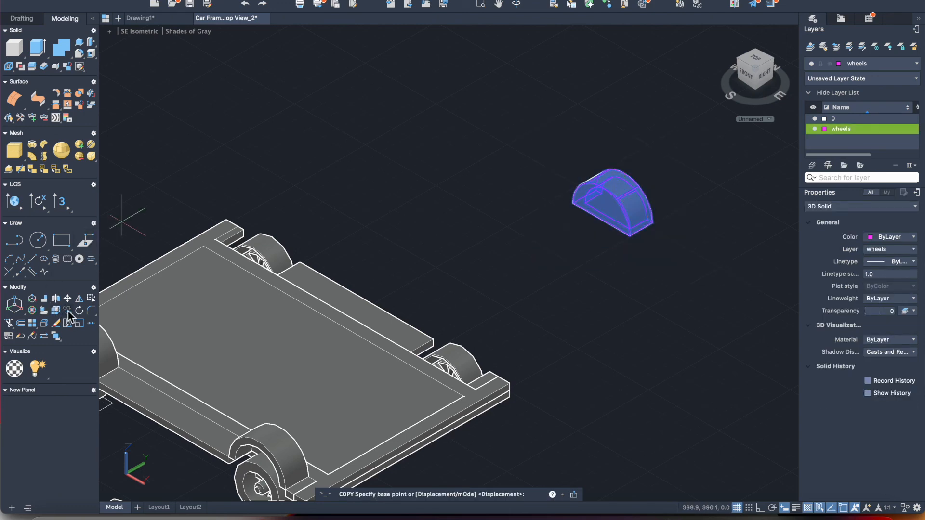
click(645, 230)
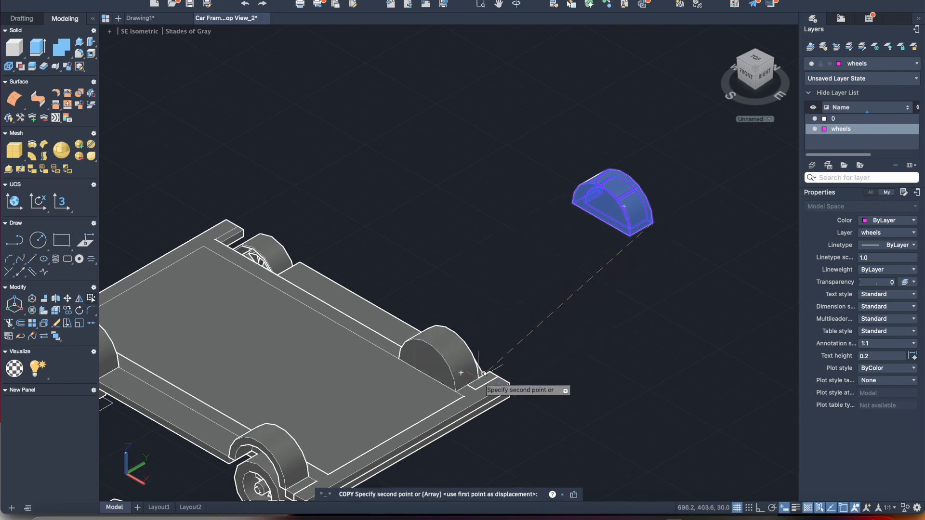
click(496, 370)
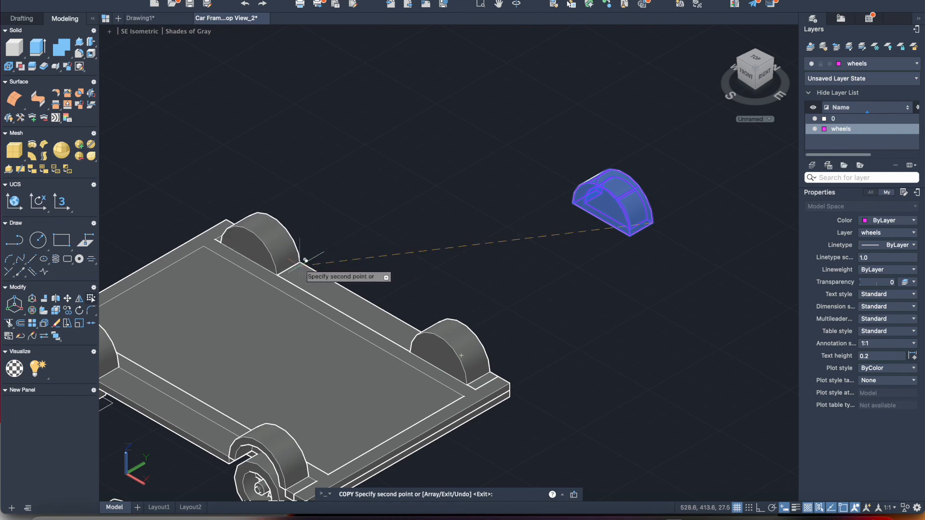
click(305, 261)
key(Return)
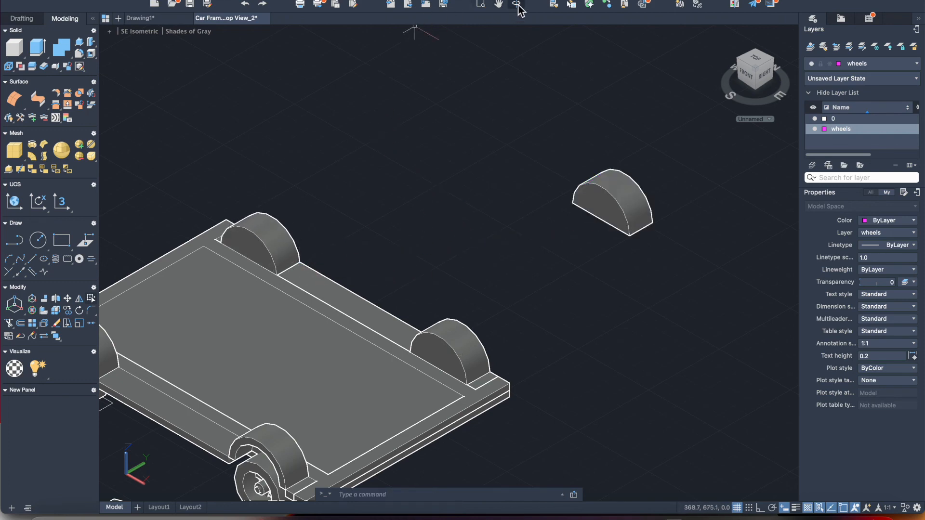
- Orbit around the car to examine how the four wheel covers sit over the wheels and floor plate
shift+middle_drag(416, 229, 466, 199)
shift+middle_drag(405, 277, 460, 299)
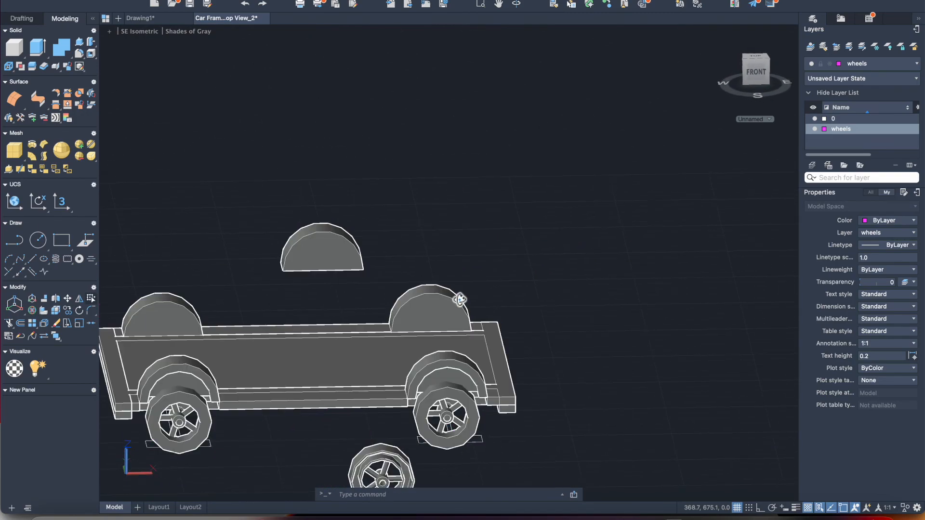
mouse_move(491, 328)
shift+middle_down()
mouse_move(512, 313)
mouse_move(481, 311)
shift+middle_up()
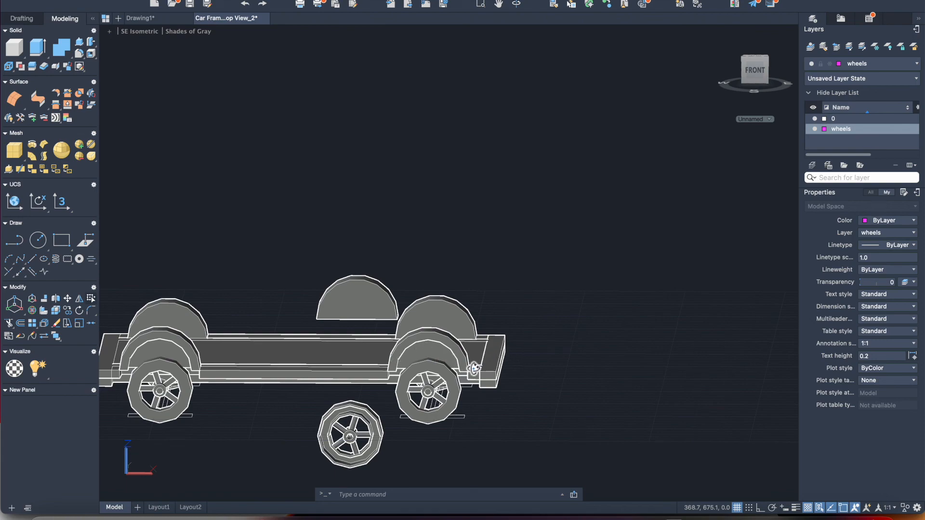
shift+middle_drag(413, 382, 328, 422)
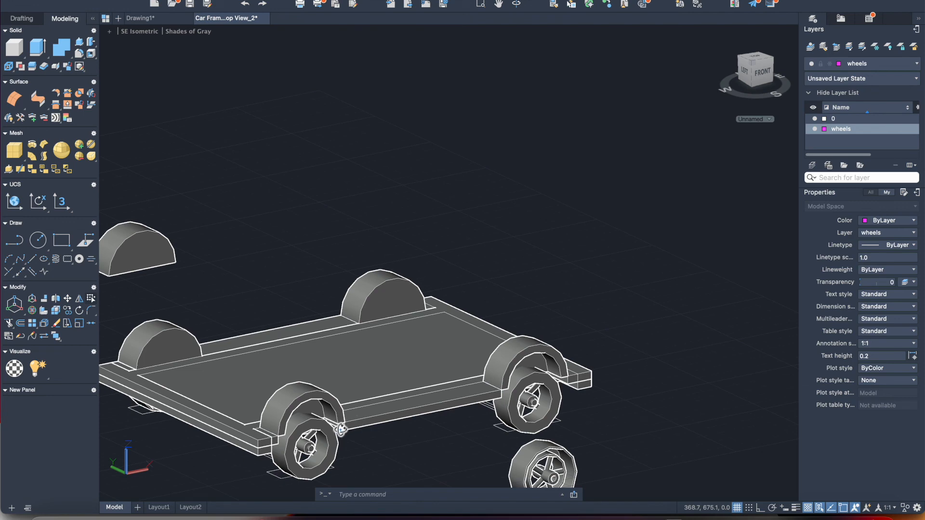
shift+middle_drag(431, 400, 392, 409)
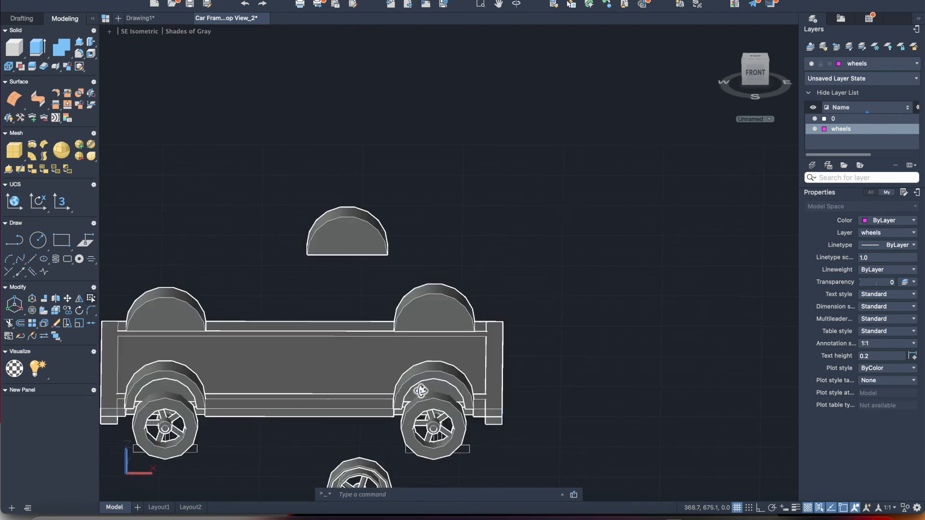
shift+middle_drag(386, 426, 429, 427)
shift+middle_drag(347, 413, 458, 413)
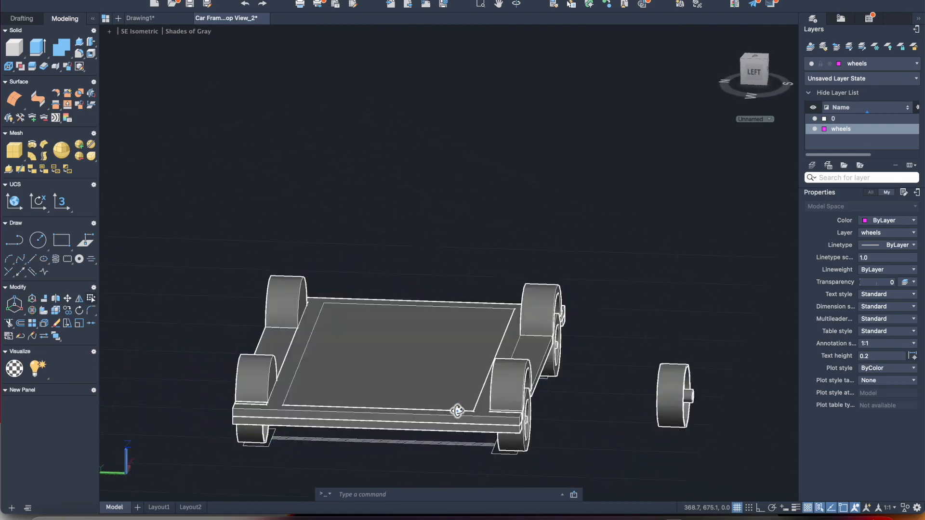